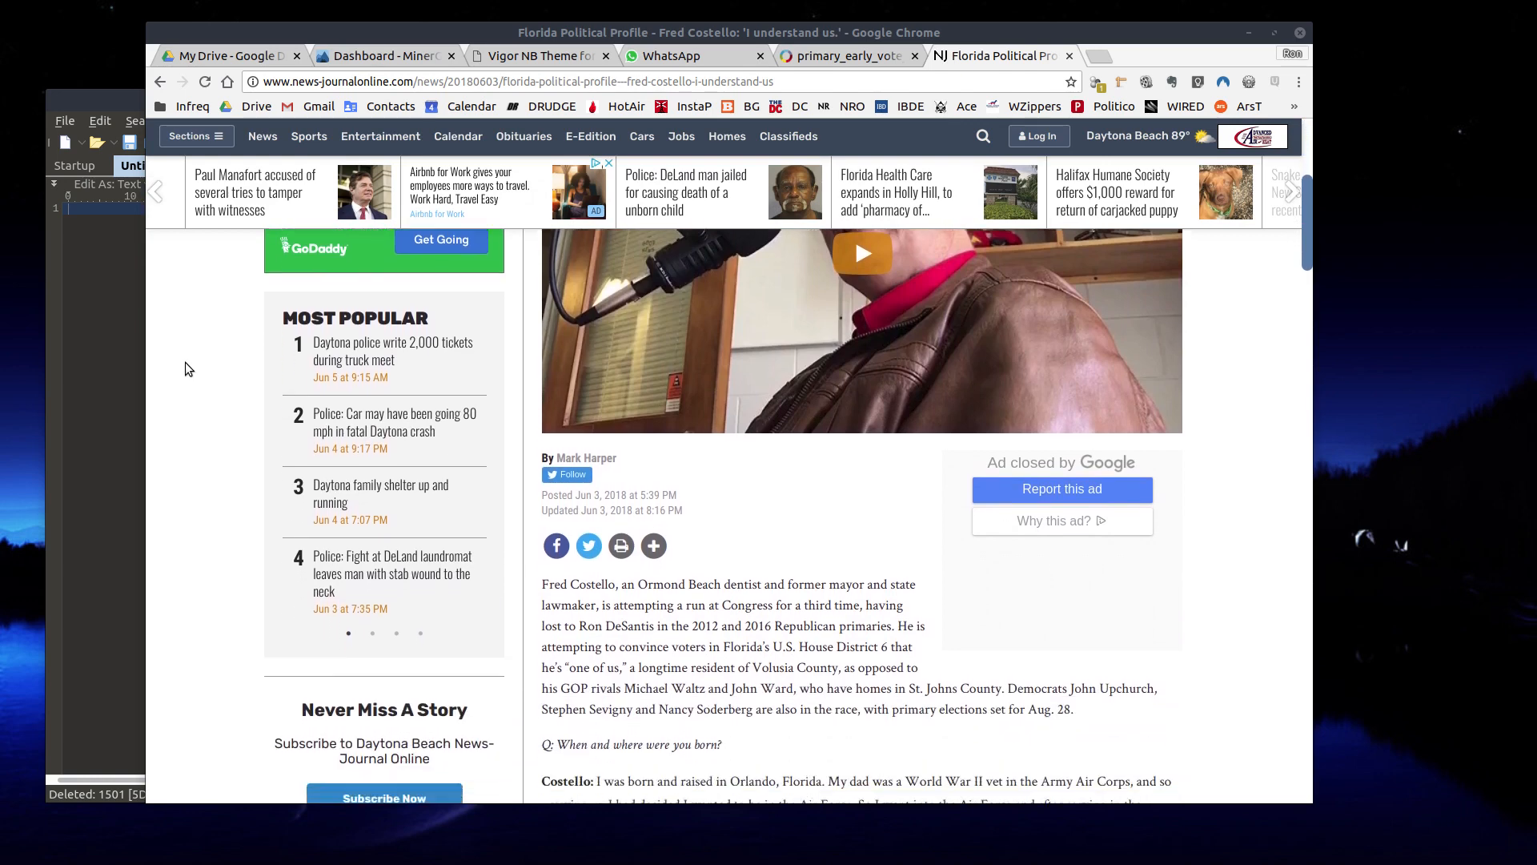
Step: Copy the Fred Costello article from its opening paragraph through the church answer and paste it into the untitled file in 010 Editor
{"action": "scroll", "coordinate": [184, 368], "scroll_direction": "down", "scroll_amount": 3}
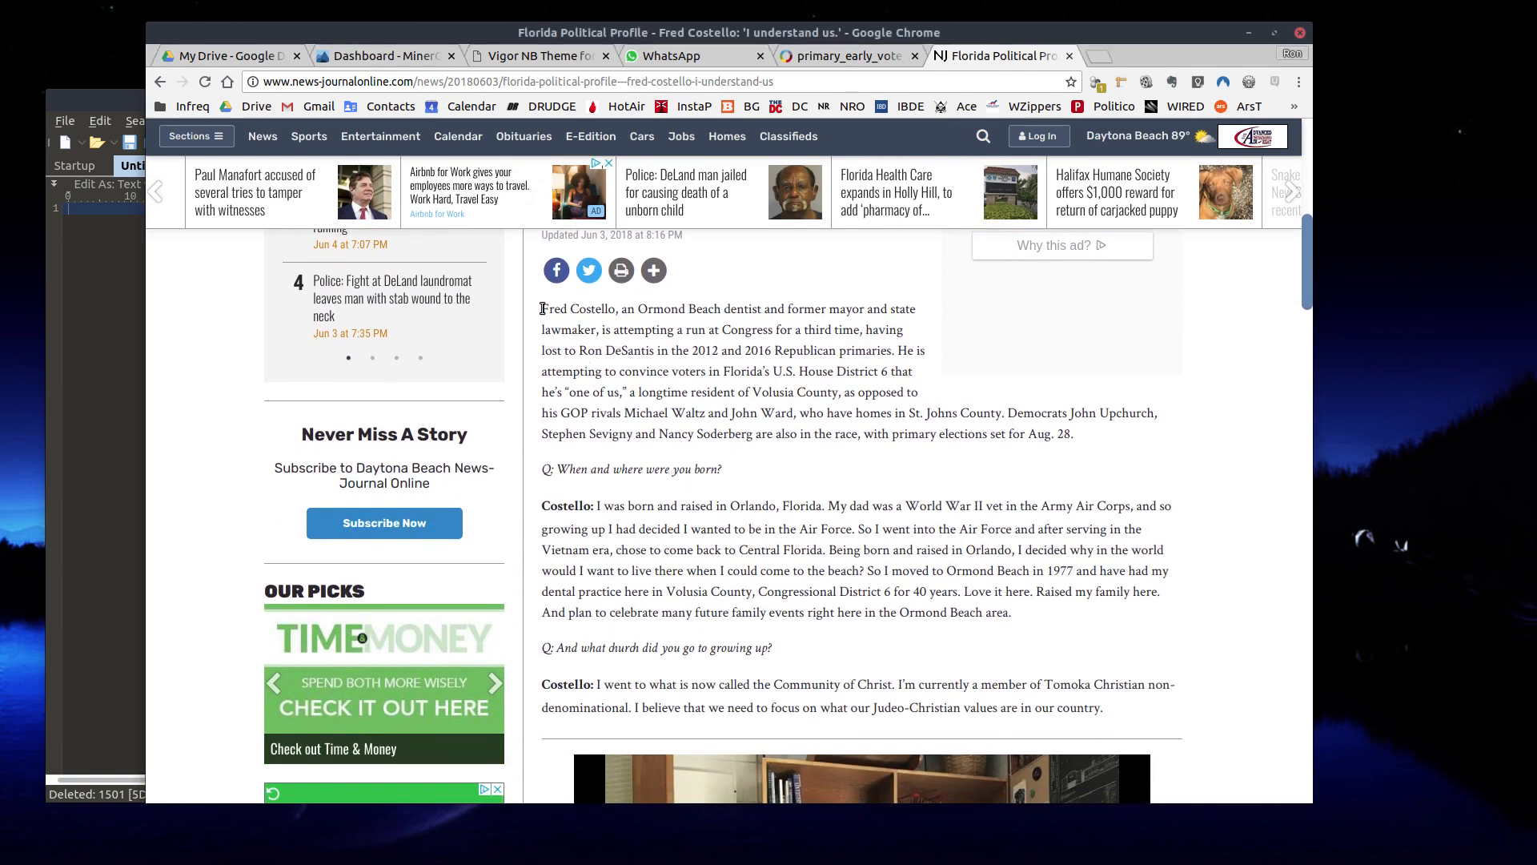
{"action": "left_click_drag", "start_coordinate": [543, 309], "coordinate": [1113, 704]}
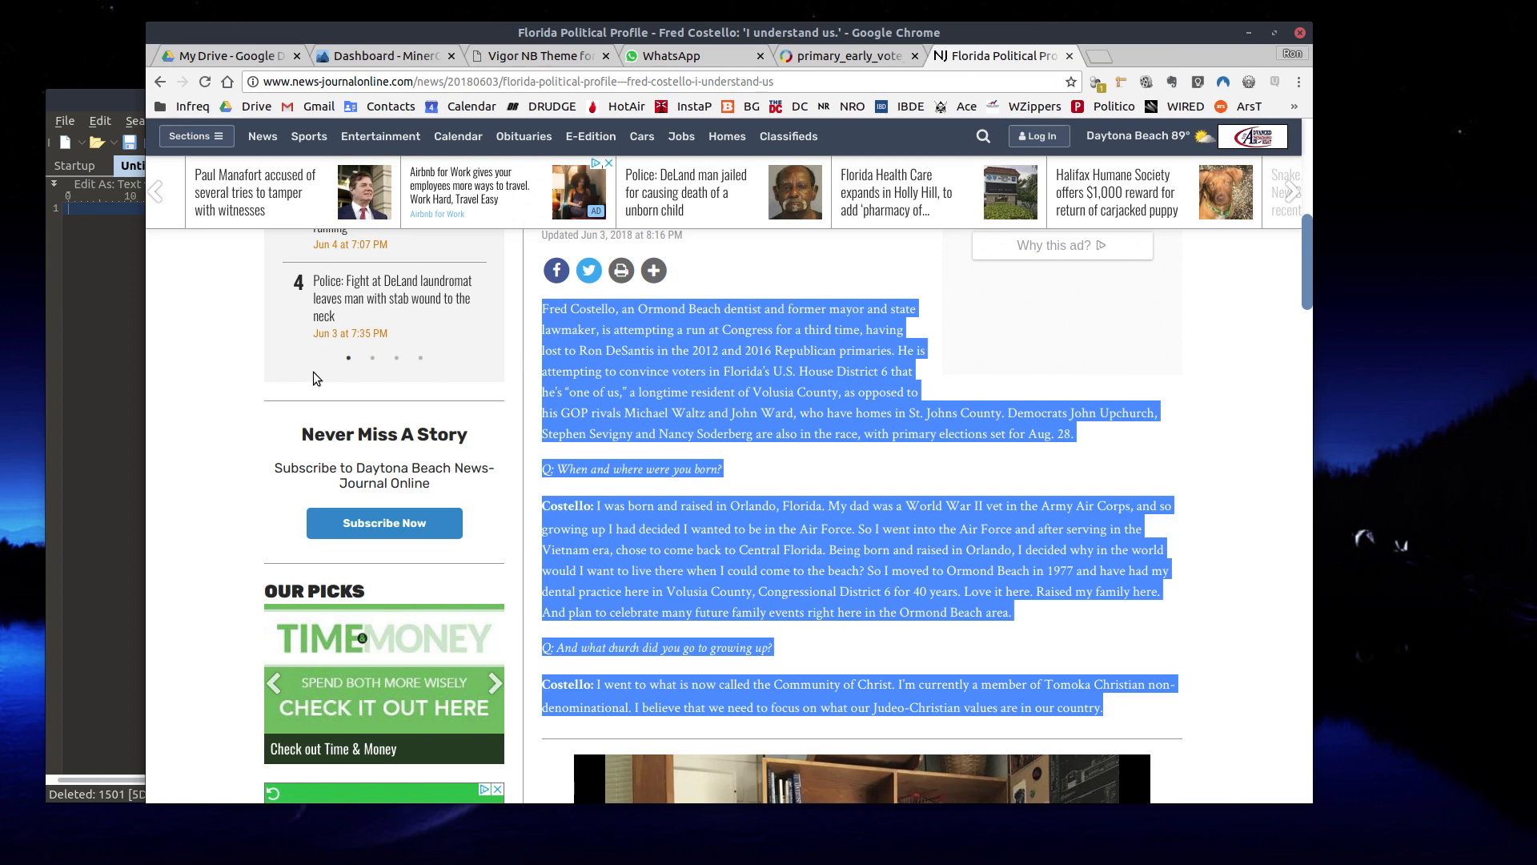
{"action": "left_click", "coordinate": [84, 297]}
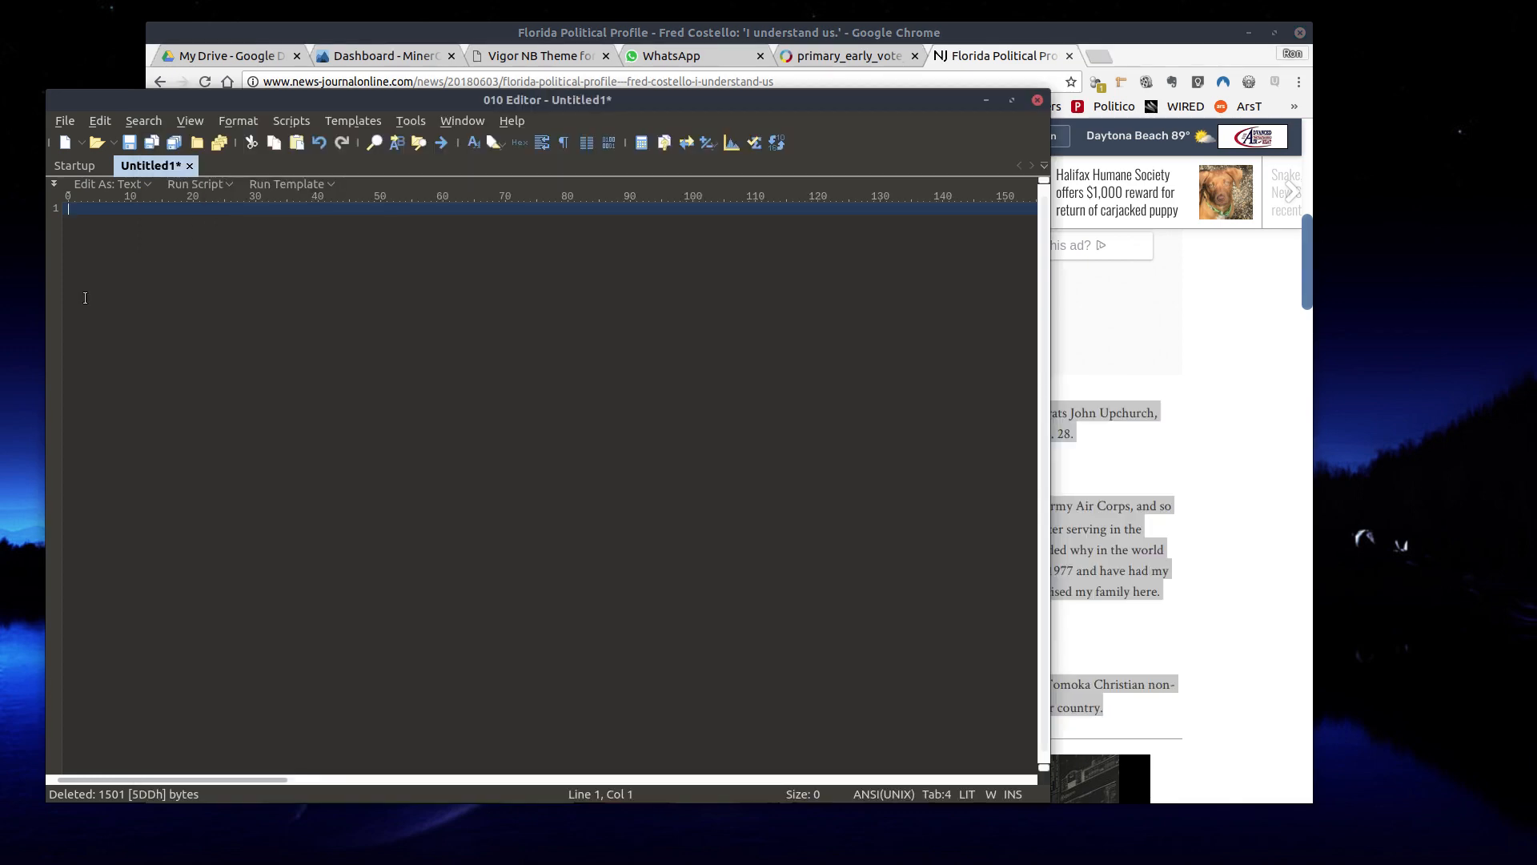
{"action": "key", "text": "ctrl+v"}
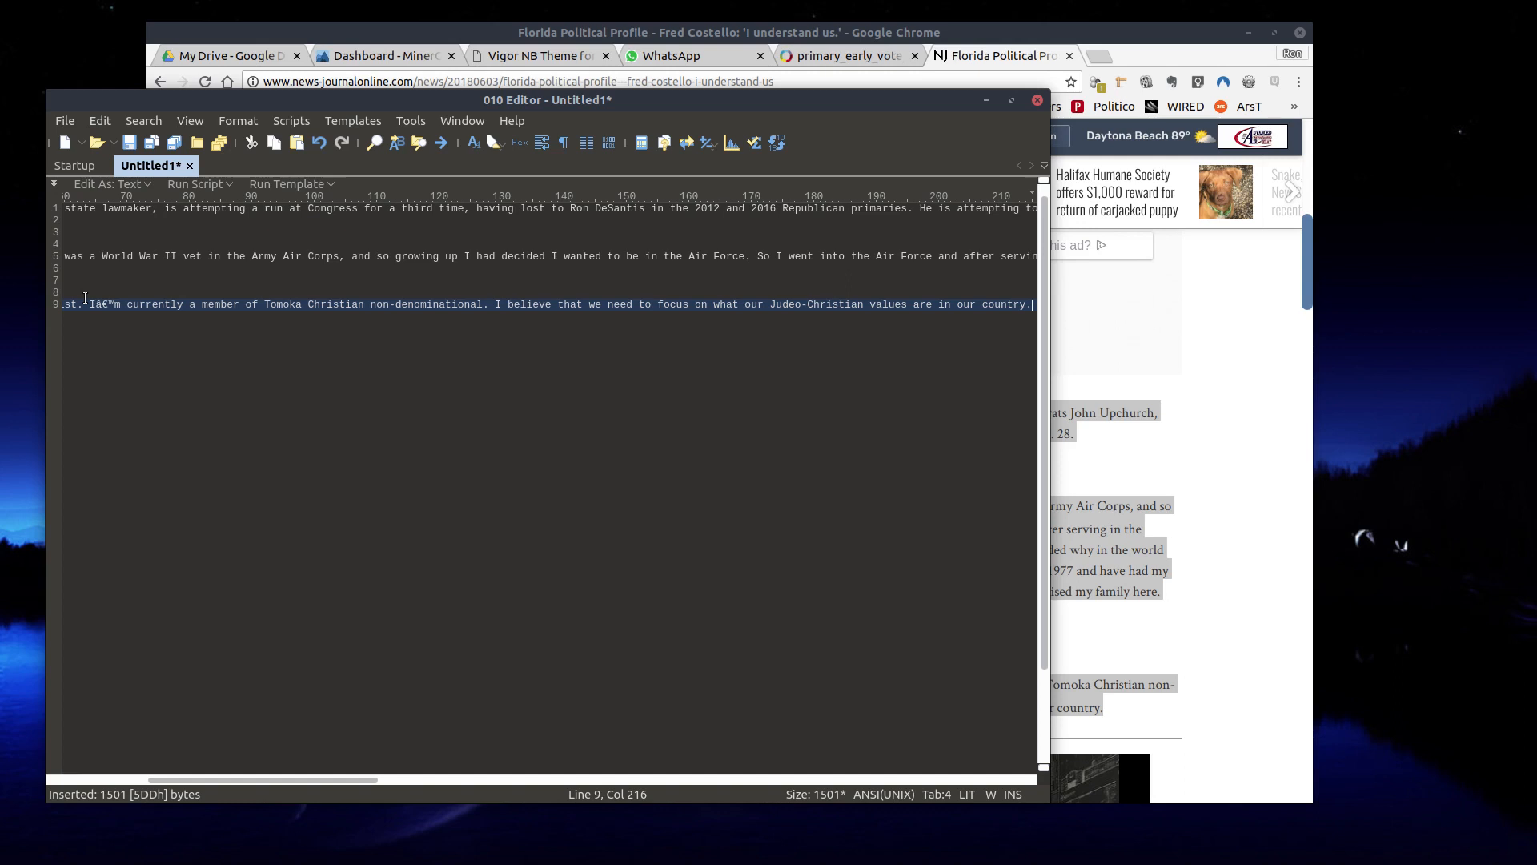
Step: Select all of the pasted article text in the untitled file and copy it as plain text
{"action": "left_click", "coordinate": [96, 273]}
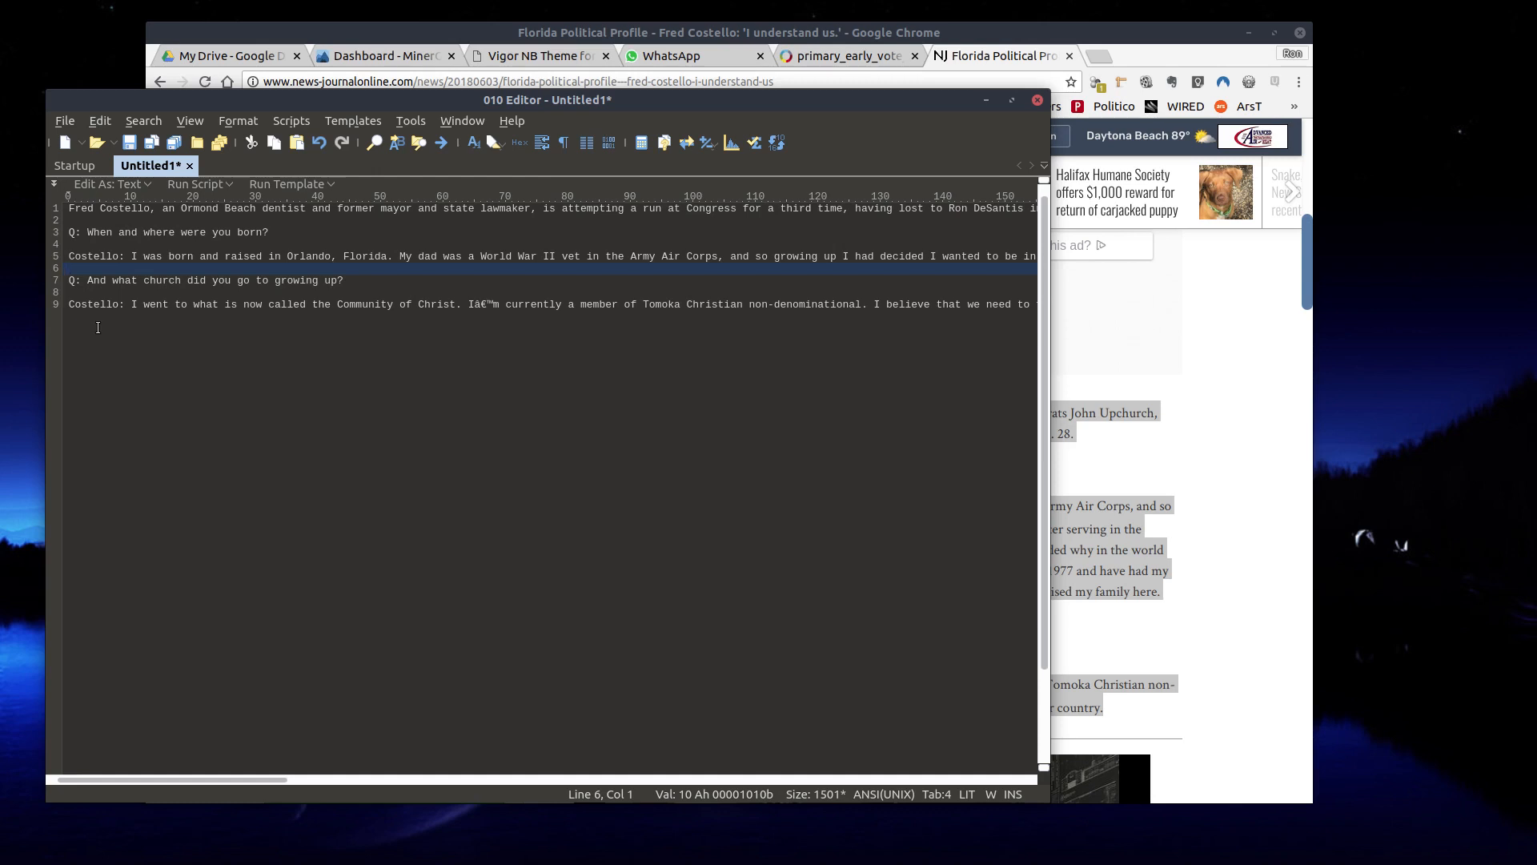
{"action": "left_click", "coordinate": [357, 281]}
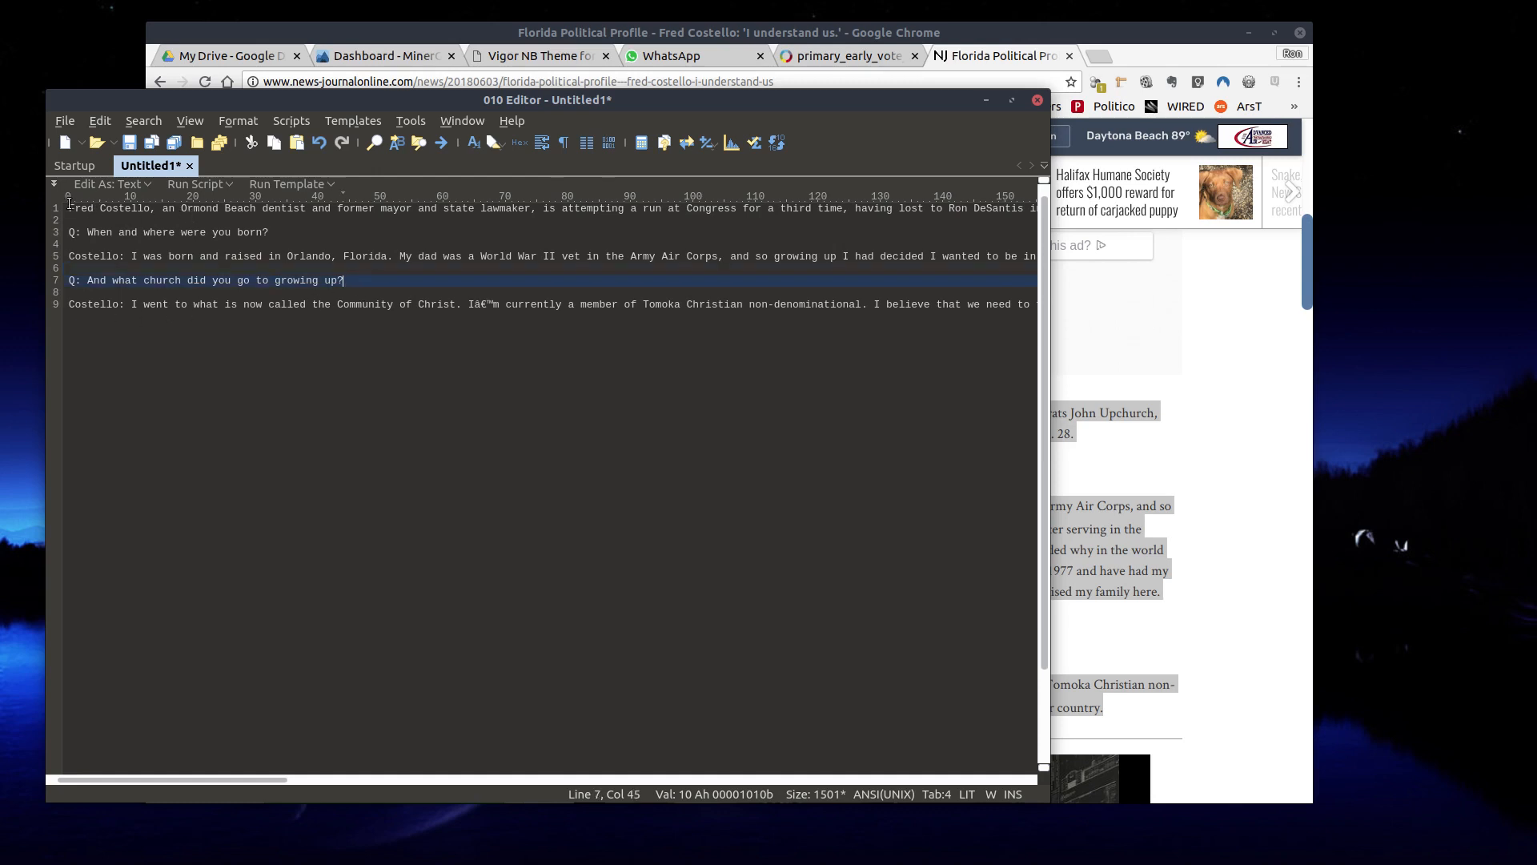
{"action": "left_click_drag", "start_coordinate": [69, 207], "coordinate": [321, 310]}
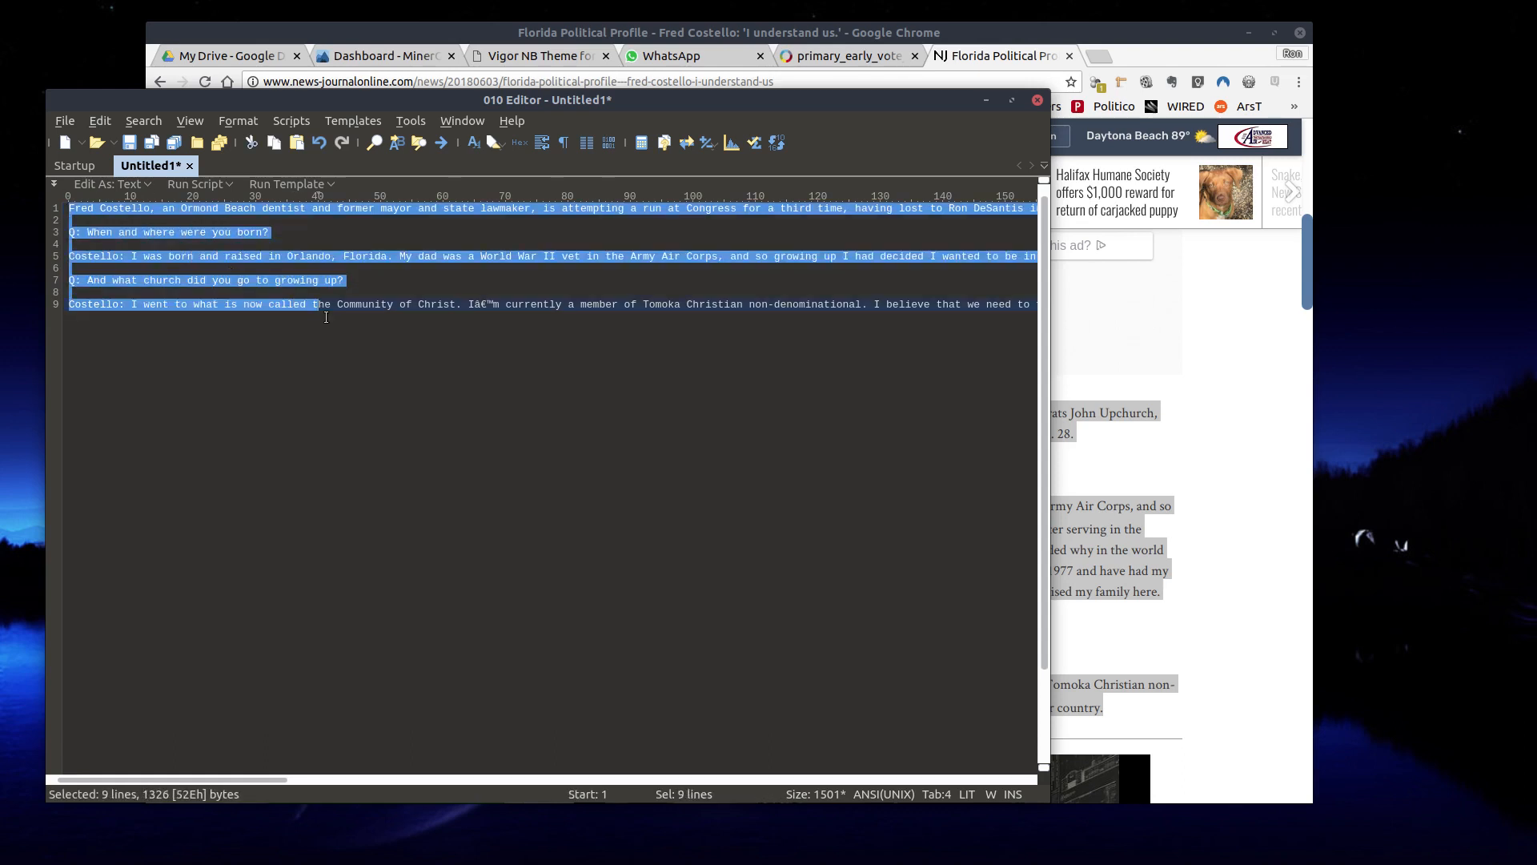
{"action": "key", "text": "shift+End"}
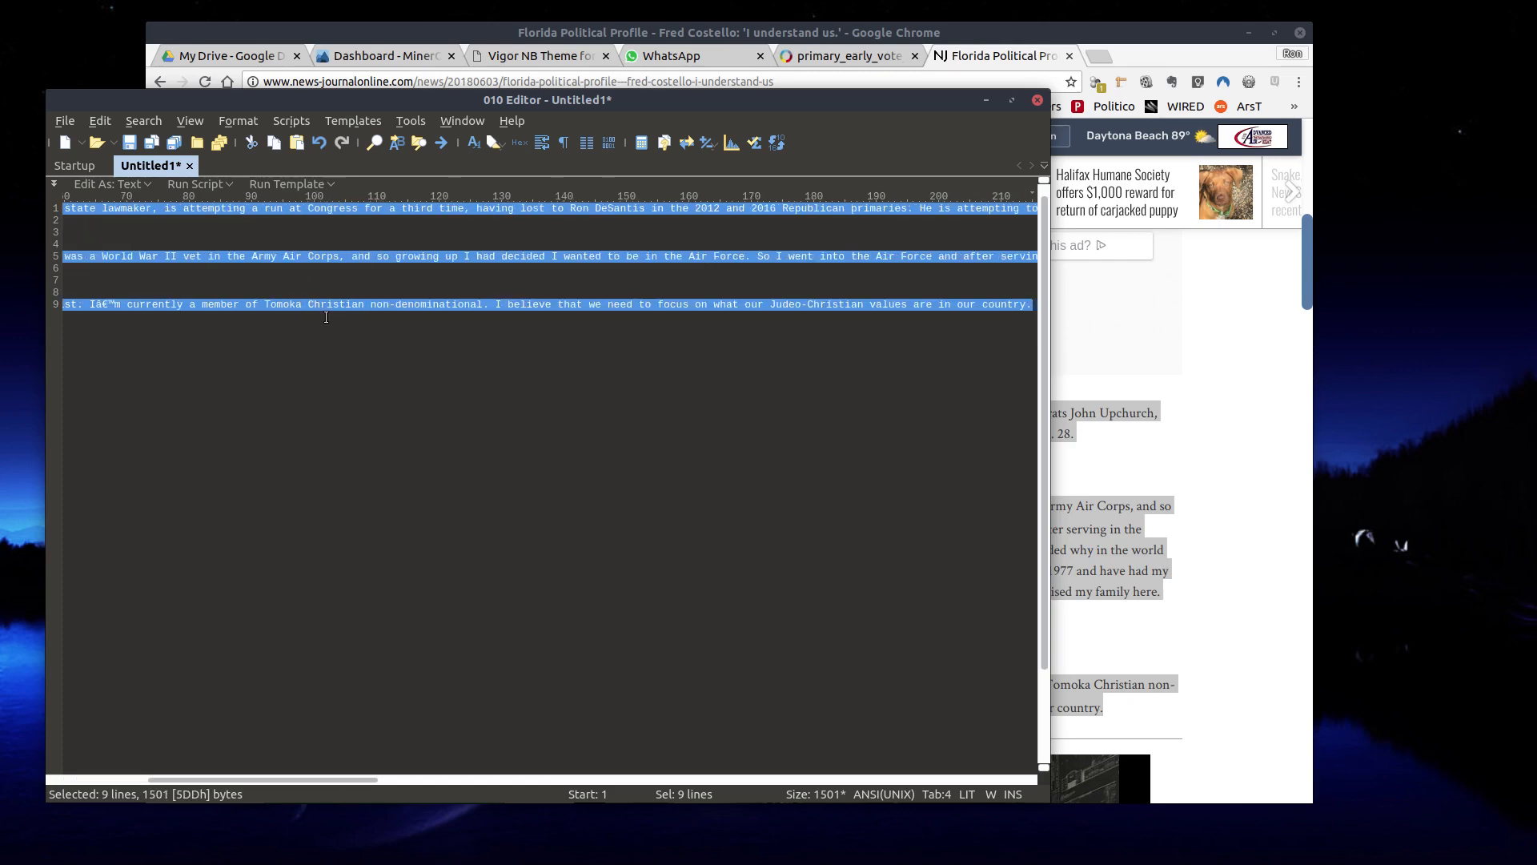
{"action": "key", "text": "ctrl+c"}
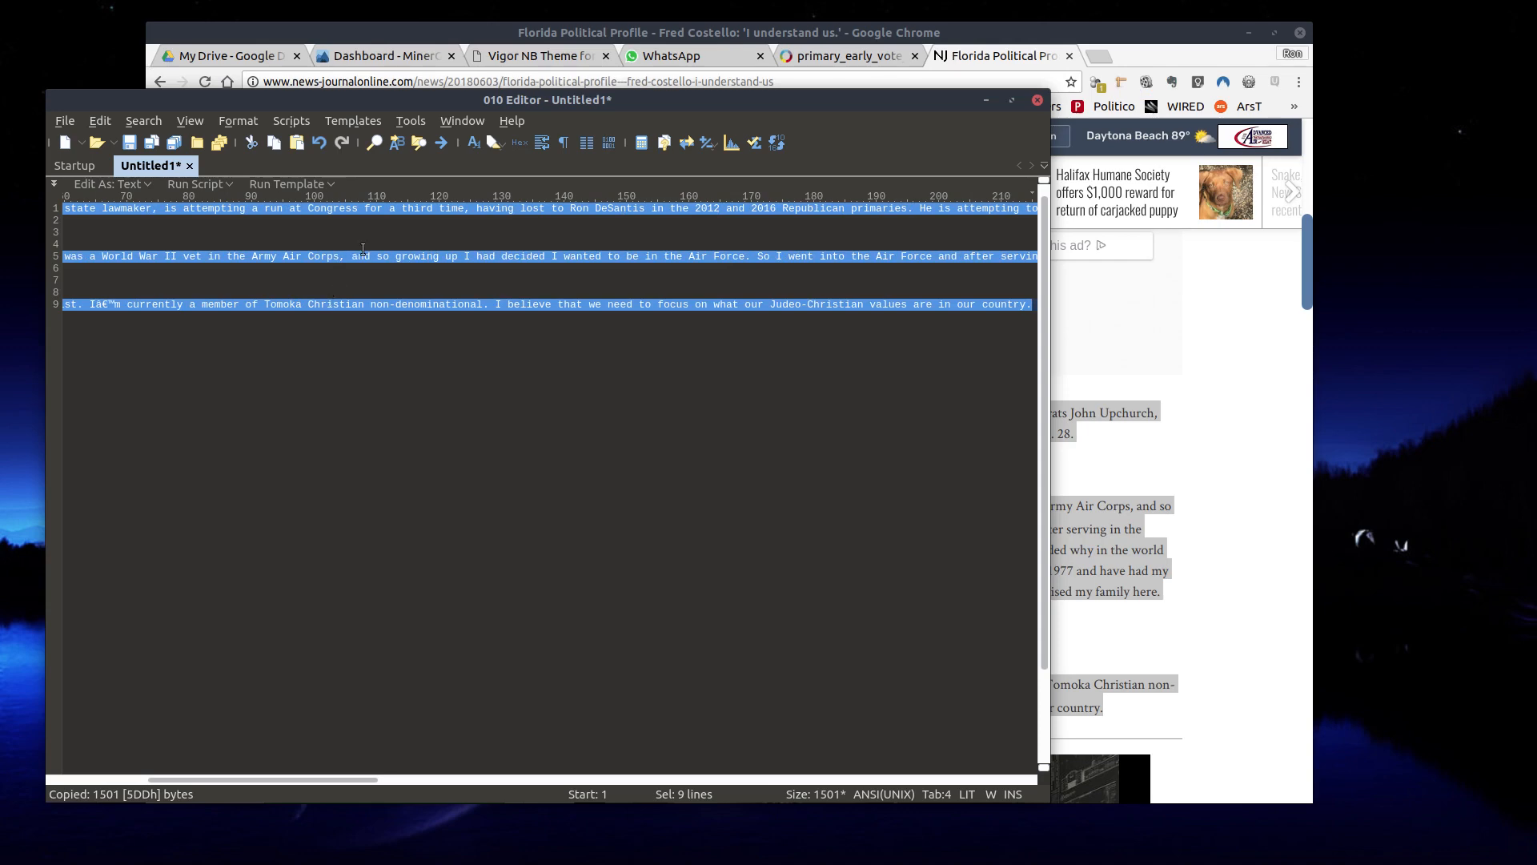
Step: Switch to the primary_early_vote_dates_times email in Chrome and replace the body paragraphs between "Hi" and the signature with the copied text
{"action": "left_click", "coordinate": [846, 57]}
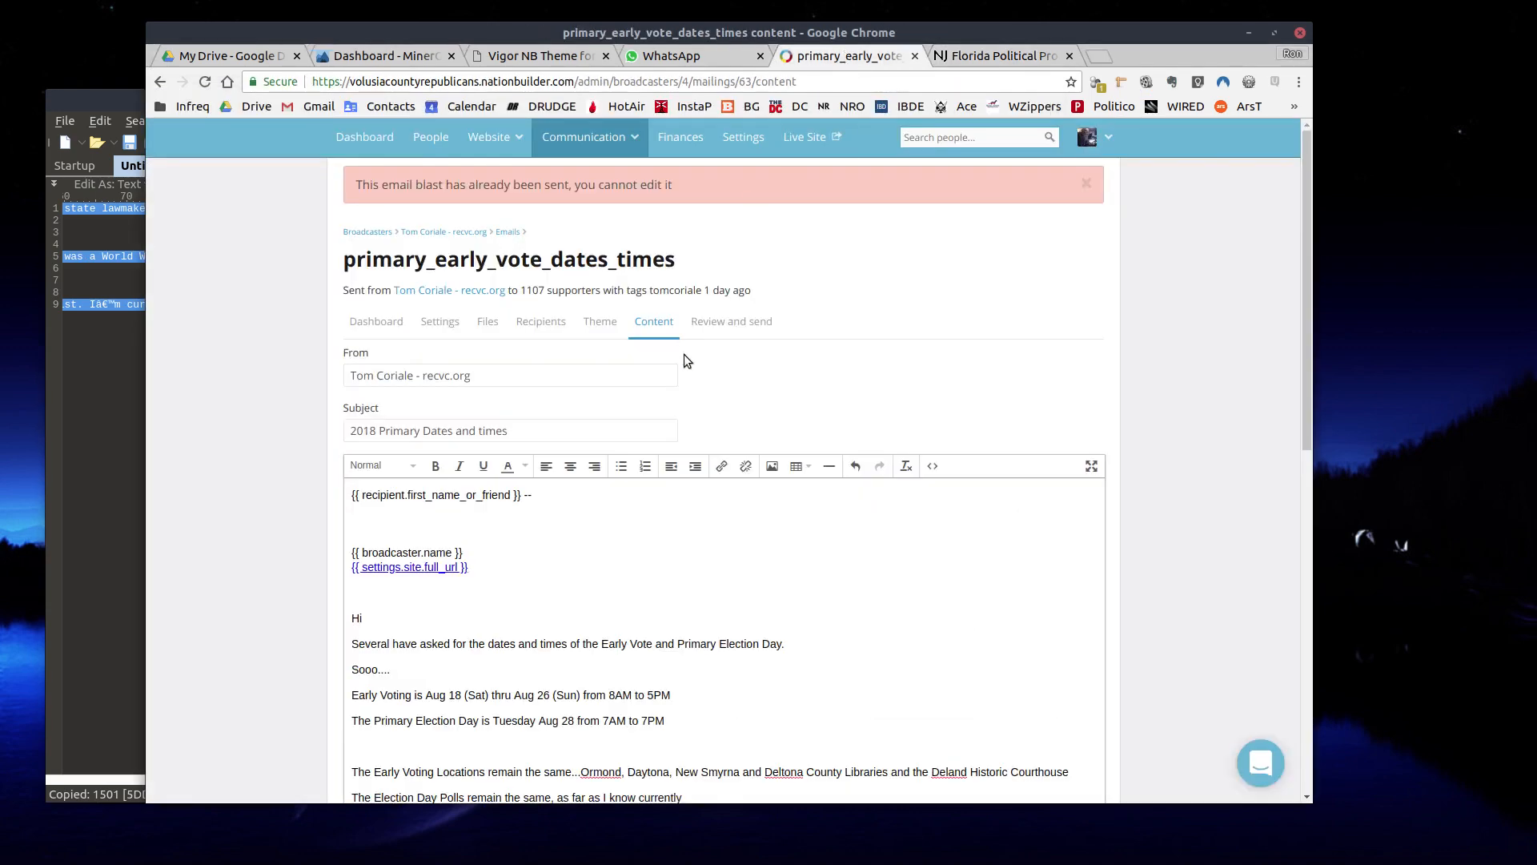
{"action": "scroll", "coordinate": [652, 570], "scroll_direction": "down", "scroll_amount": 3}
{"action": "scroll", "coordinate": [508, 537], "scroll_direction": "down", "scroll_amount": 3}
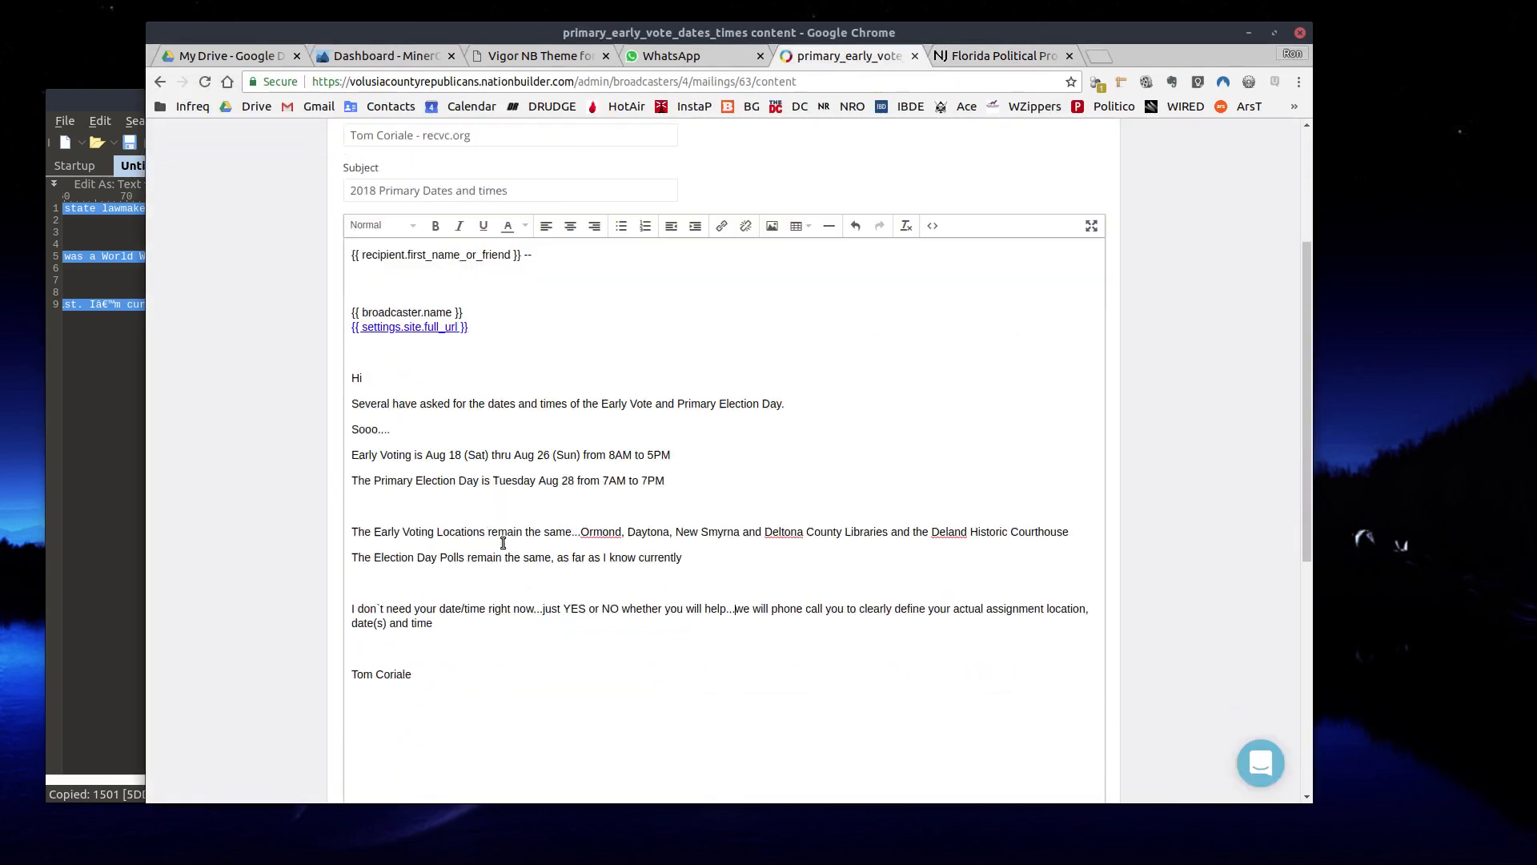
{"action": "left_click_drag", "start_coordinate": [435, 569], "coordinate": [328, 342]}
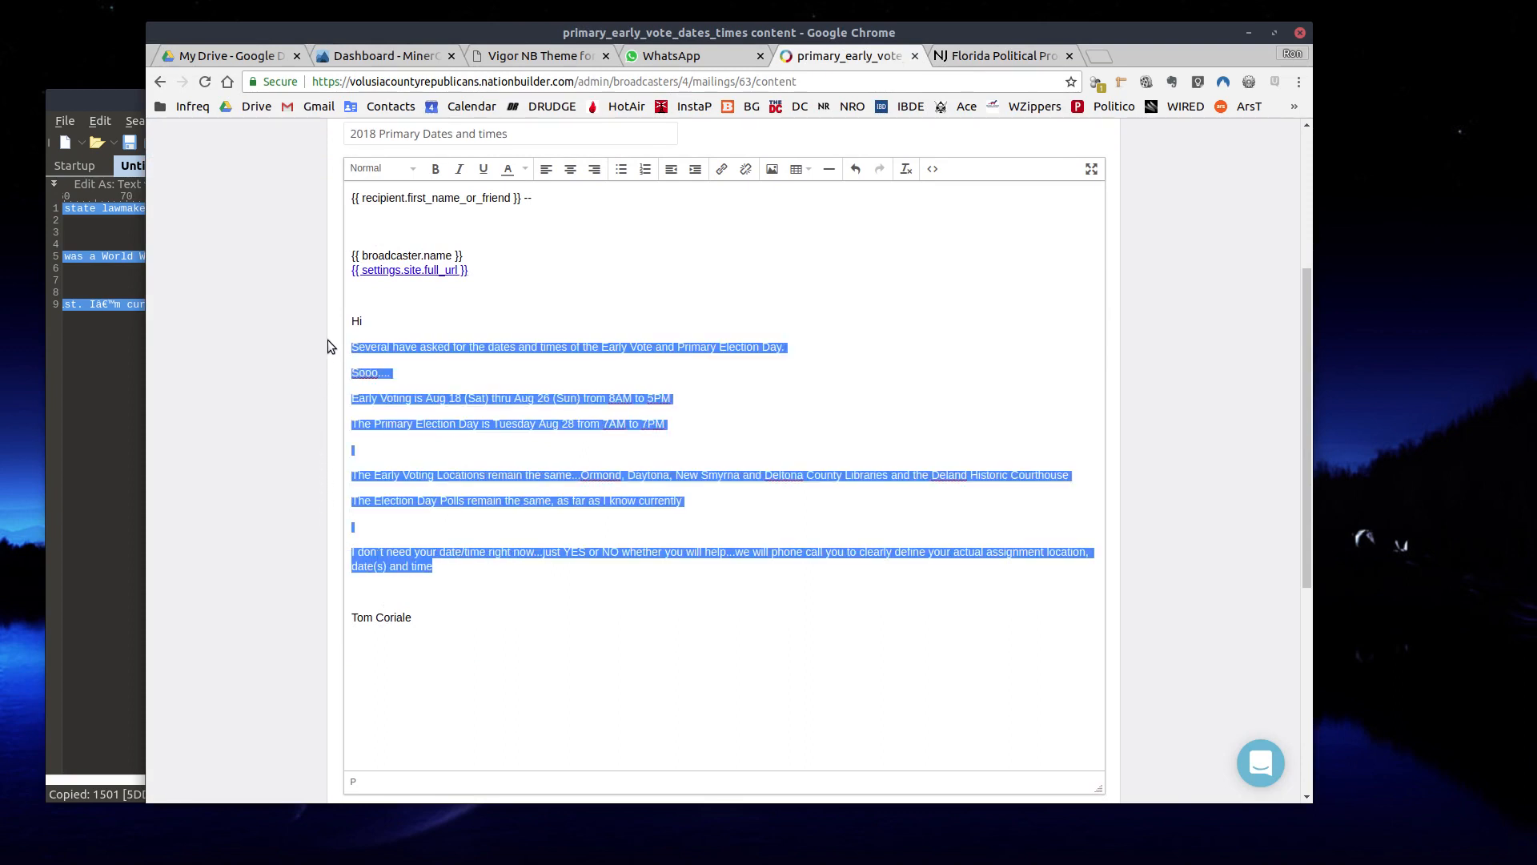
{"action": "left_click", "coordinate": [471, 560]}
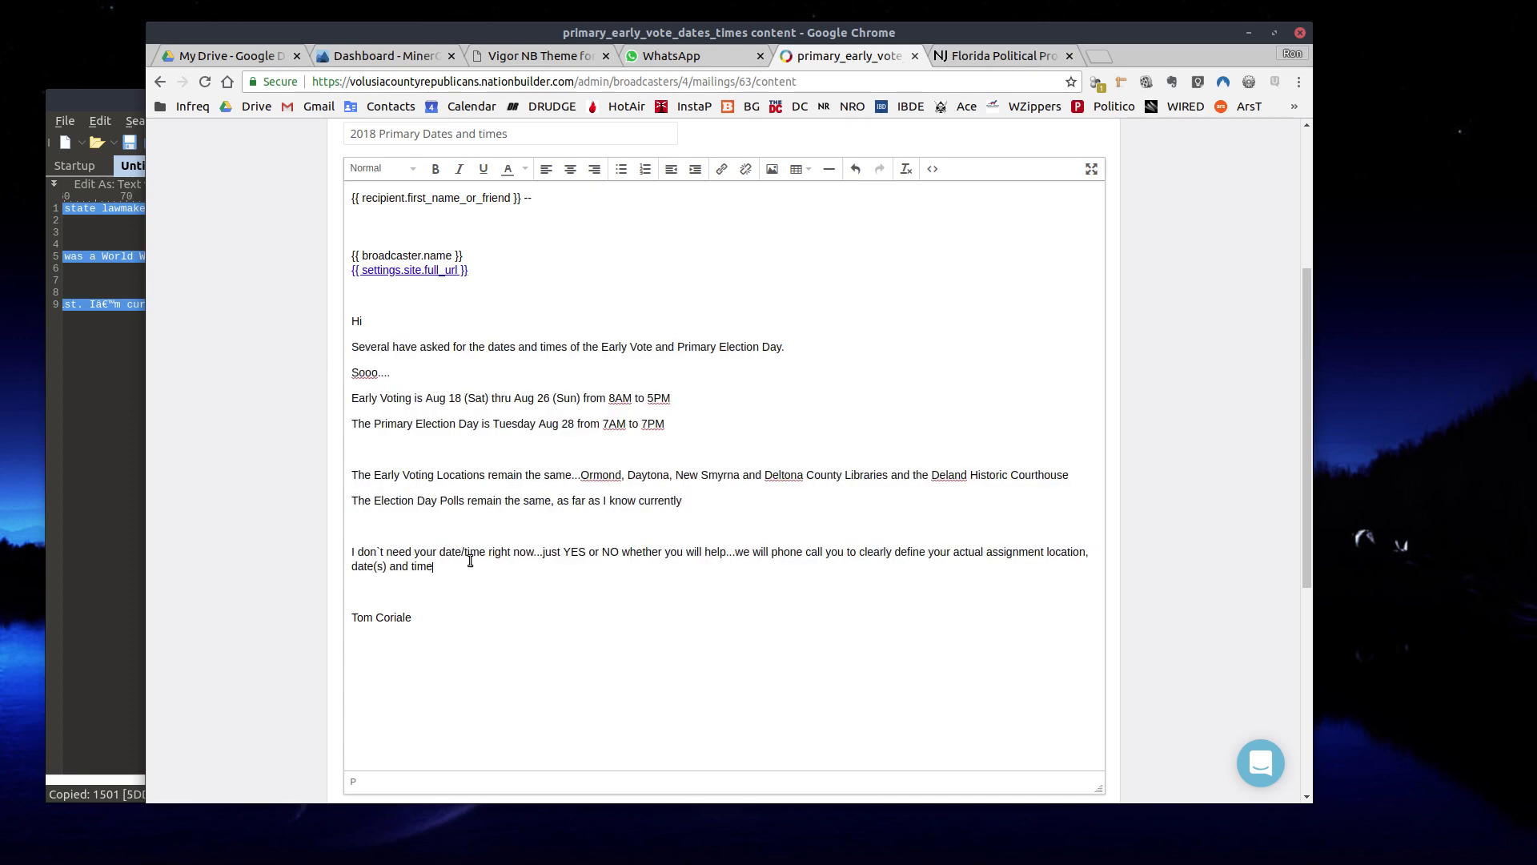
{"action": "left_click_drag", "start_coordinate": [446, 566], "coordinate": [304, 335]}
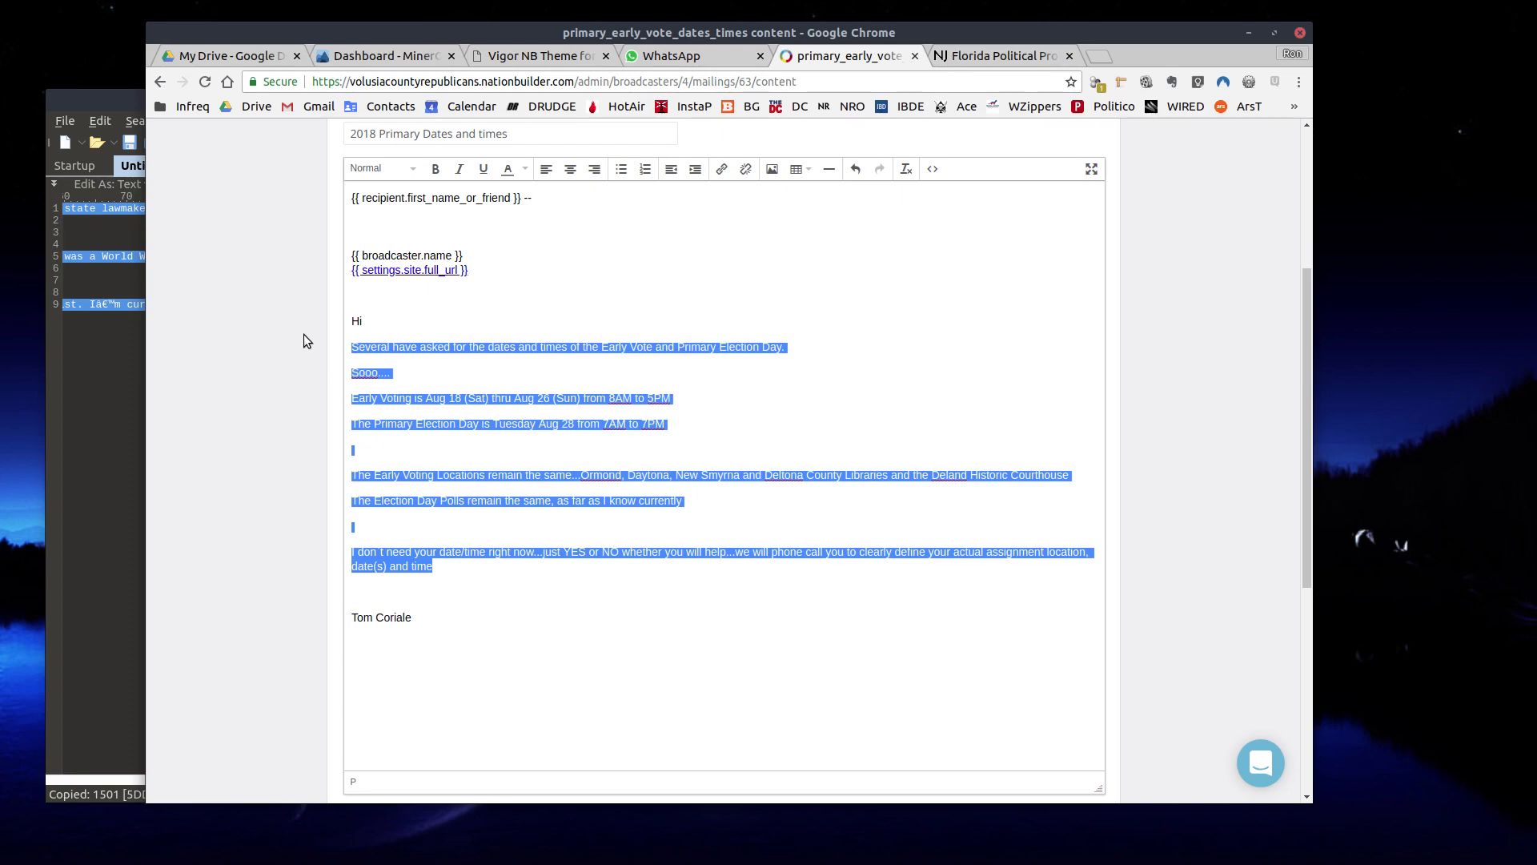
{"action": "key", "text": "ctrl+v"}
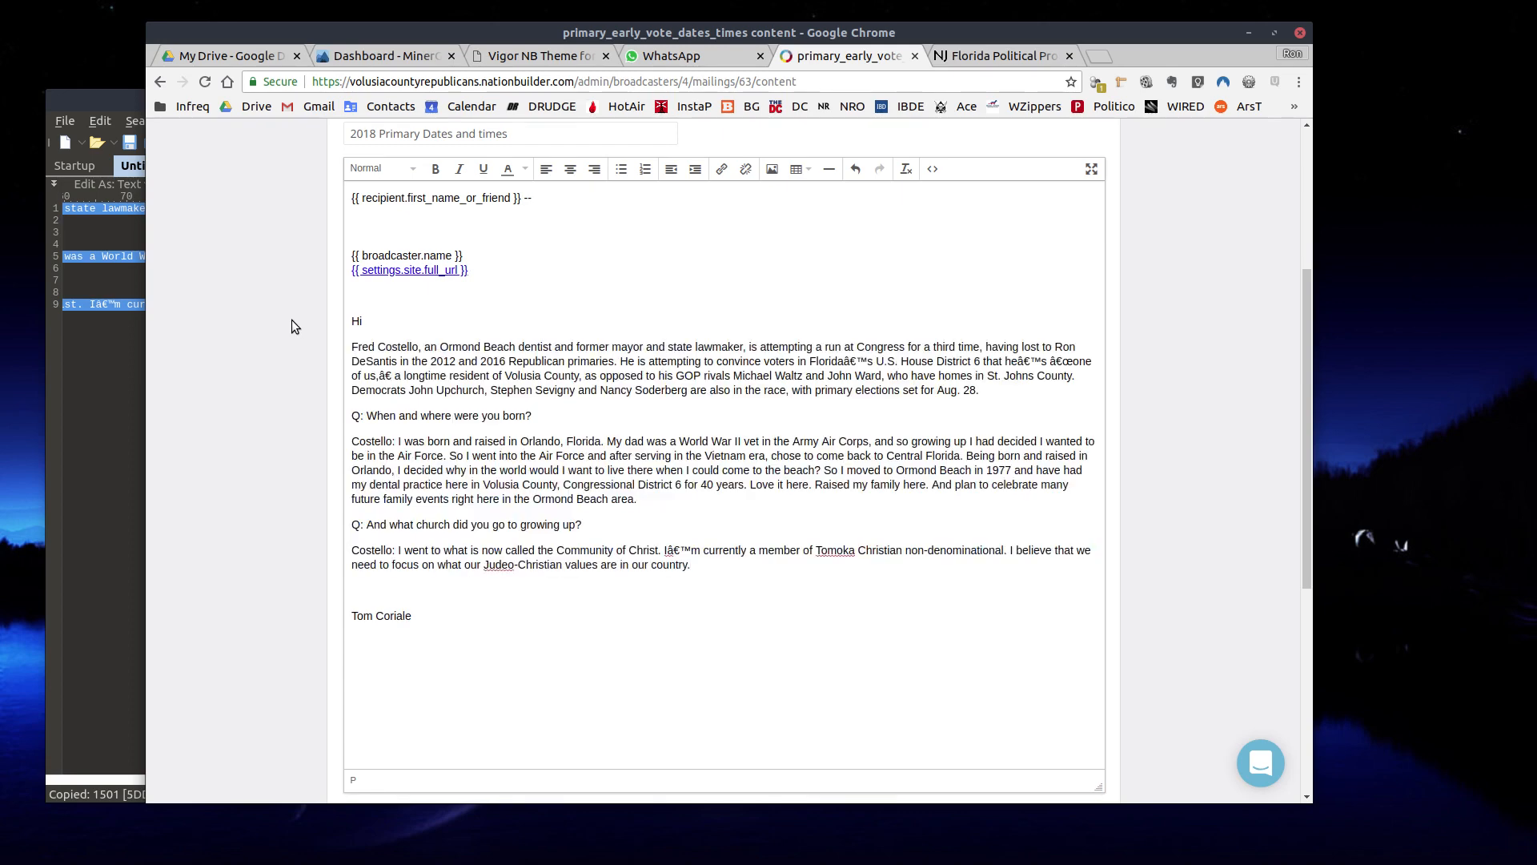
{"action": "left_click", "coordinate": [1022, 393]}
{"action": "key", "text": "ctrl"}
{"action": "key", "text": "ctrl"}
{"action": "key", "text": "ctrl"}
{"action": "key", "text": "Return"}
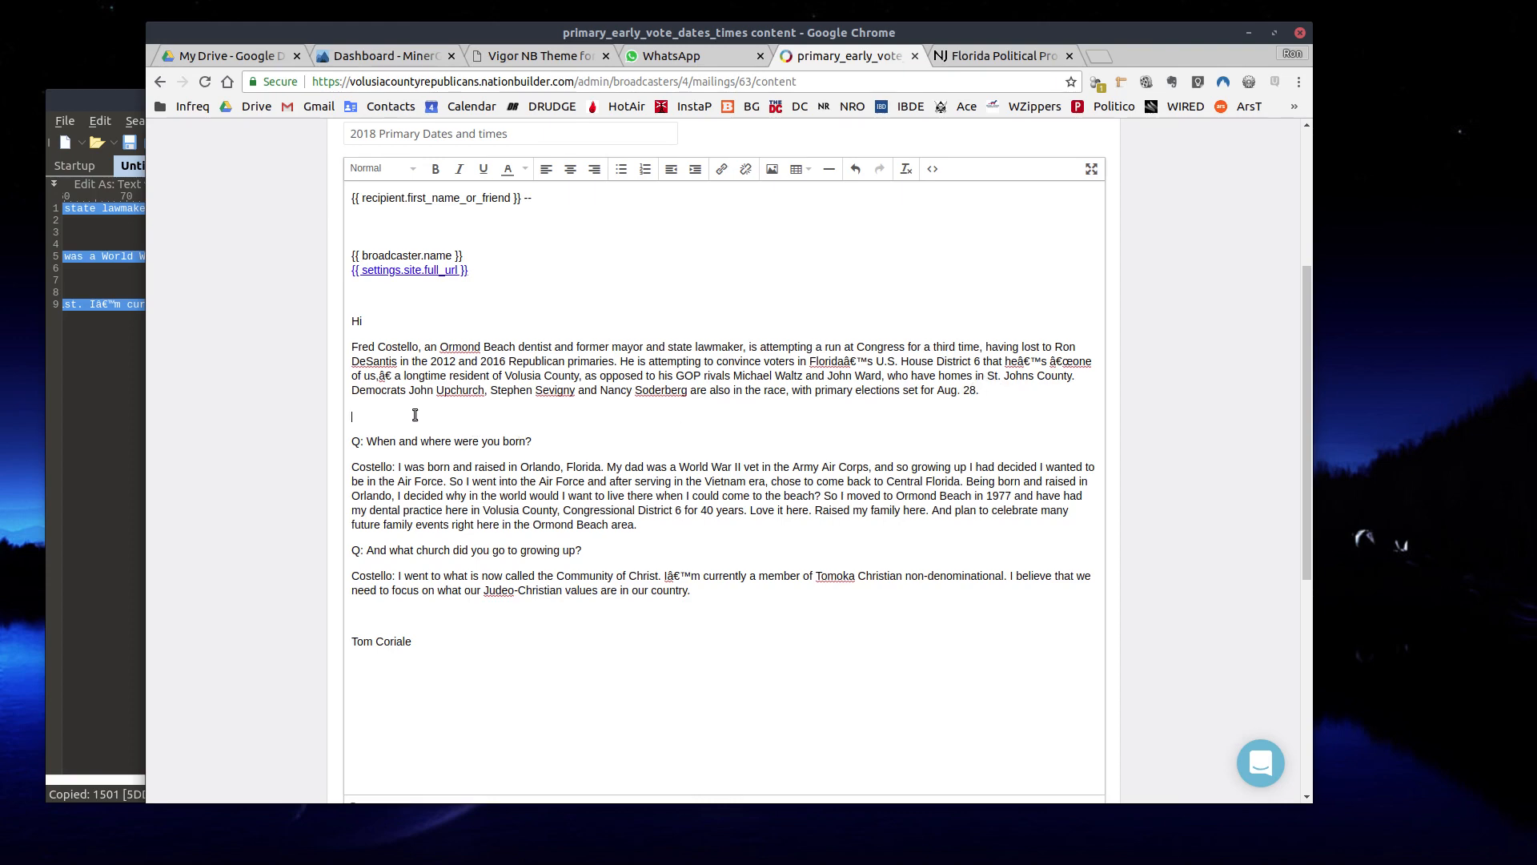
Step: Remove the empty paragraph above "Q: When and where were you born?"
{"action": "left_click", "coordinate": [538, 442]}
{"action": "left_click", "coordinate": [363, 417]}
{"action": "key", "text": "BackSpace"}
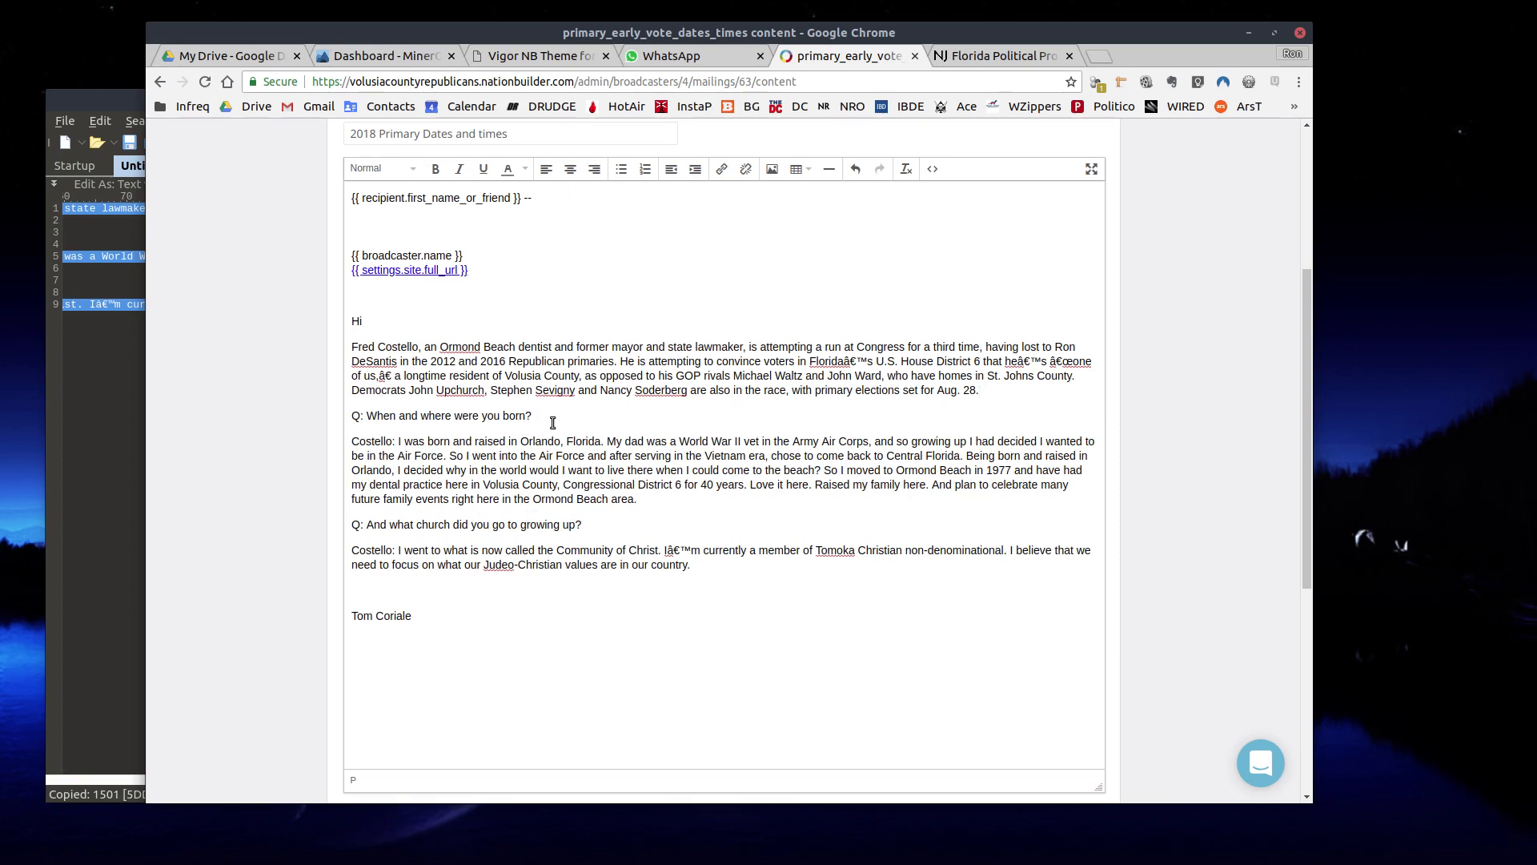
Step: Split the first Costello answer into two paragraphs before "So I moved to Ormond Beach in 1977"
{"action": "left_click", "coordinate": [823, 471]}
{"action": "key", "text": "Return"}
{"action": "type", "text": "\\"}
{"action": "key", "text": "BackSpace"}
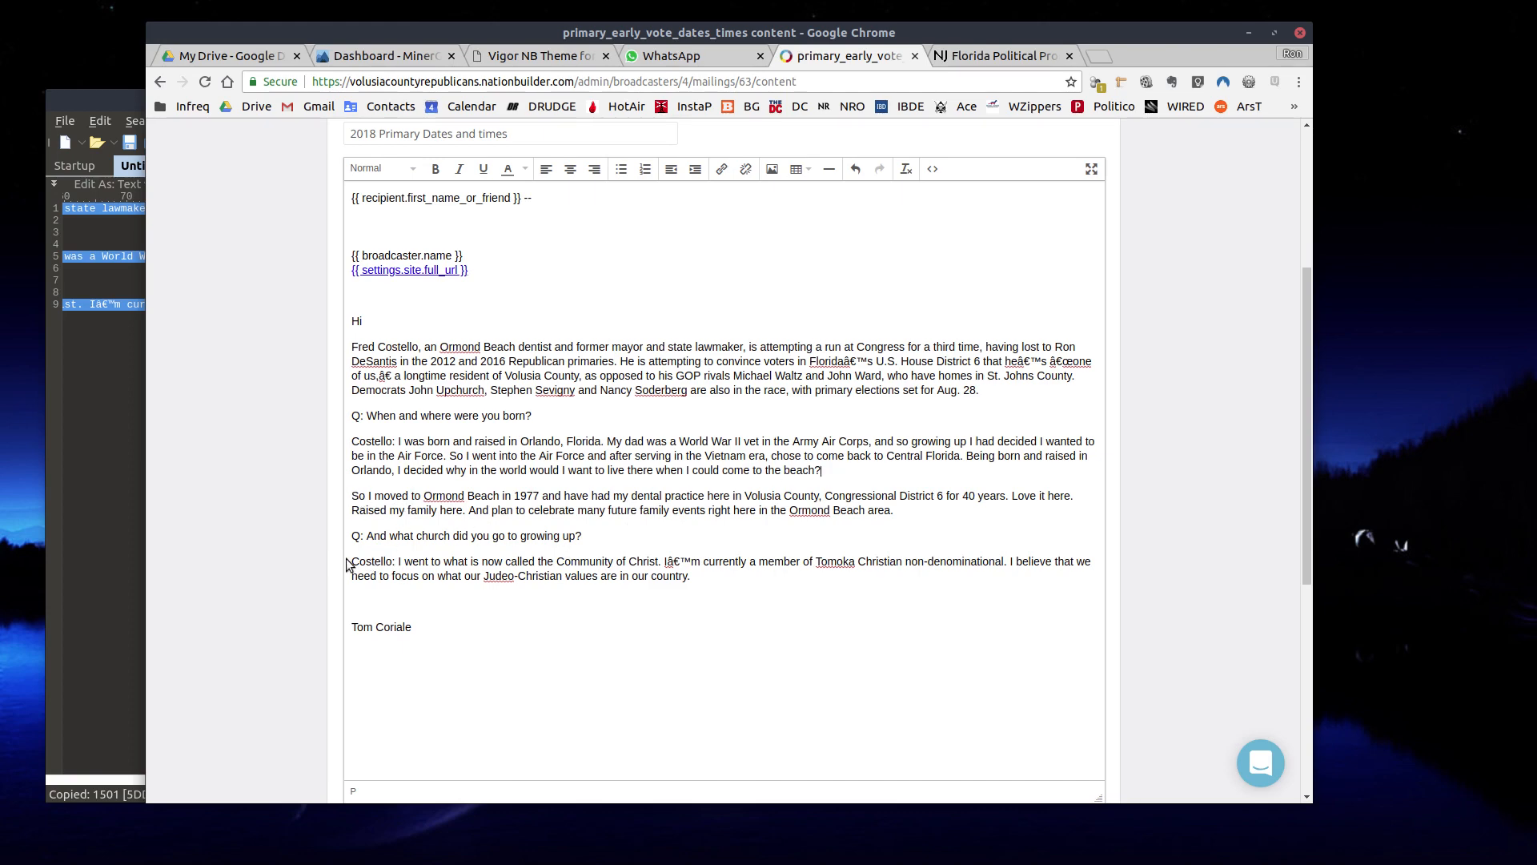
Step: Join the "So I moved to Ormond Beach" paragraph back onto the end of the preceding Costello paragraph
{"action": "left_click", "coordinate": [353, 496]}
{"action": "key", "text": "ctrl"}
{"action": "key", "text": "ctrl"}
{"action": "key", "text": "ctrl"}
{"action": "key", "text": "ctrl"}
{"action": "key", "text": "ctrl"}
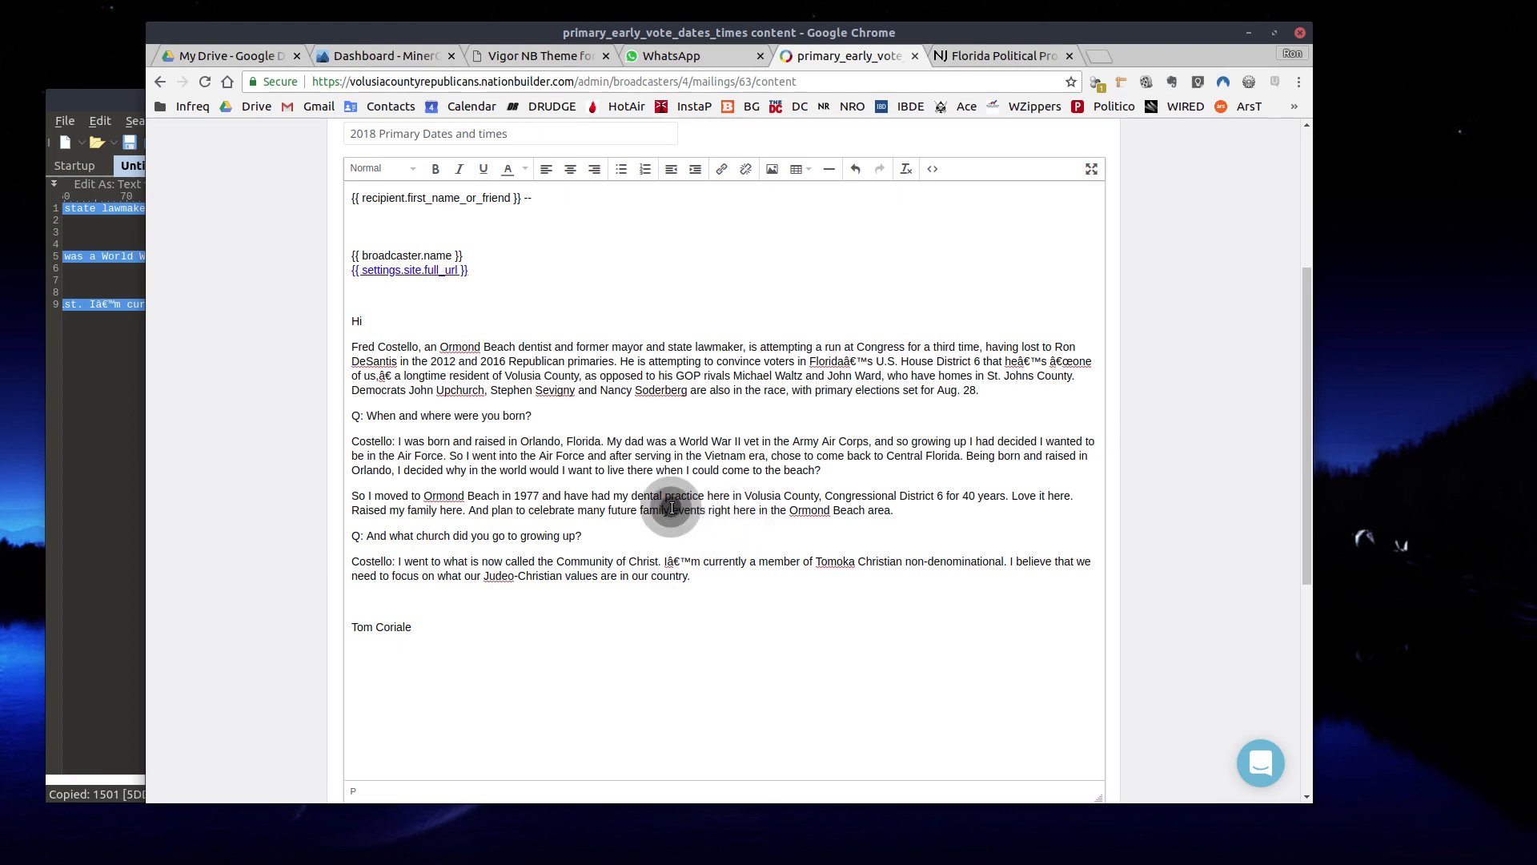
{"action": "key", "text": "ctrl"}
{"action": "key", "text": "ctrl"}
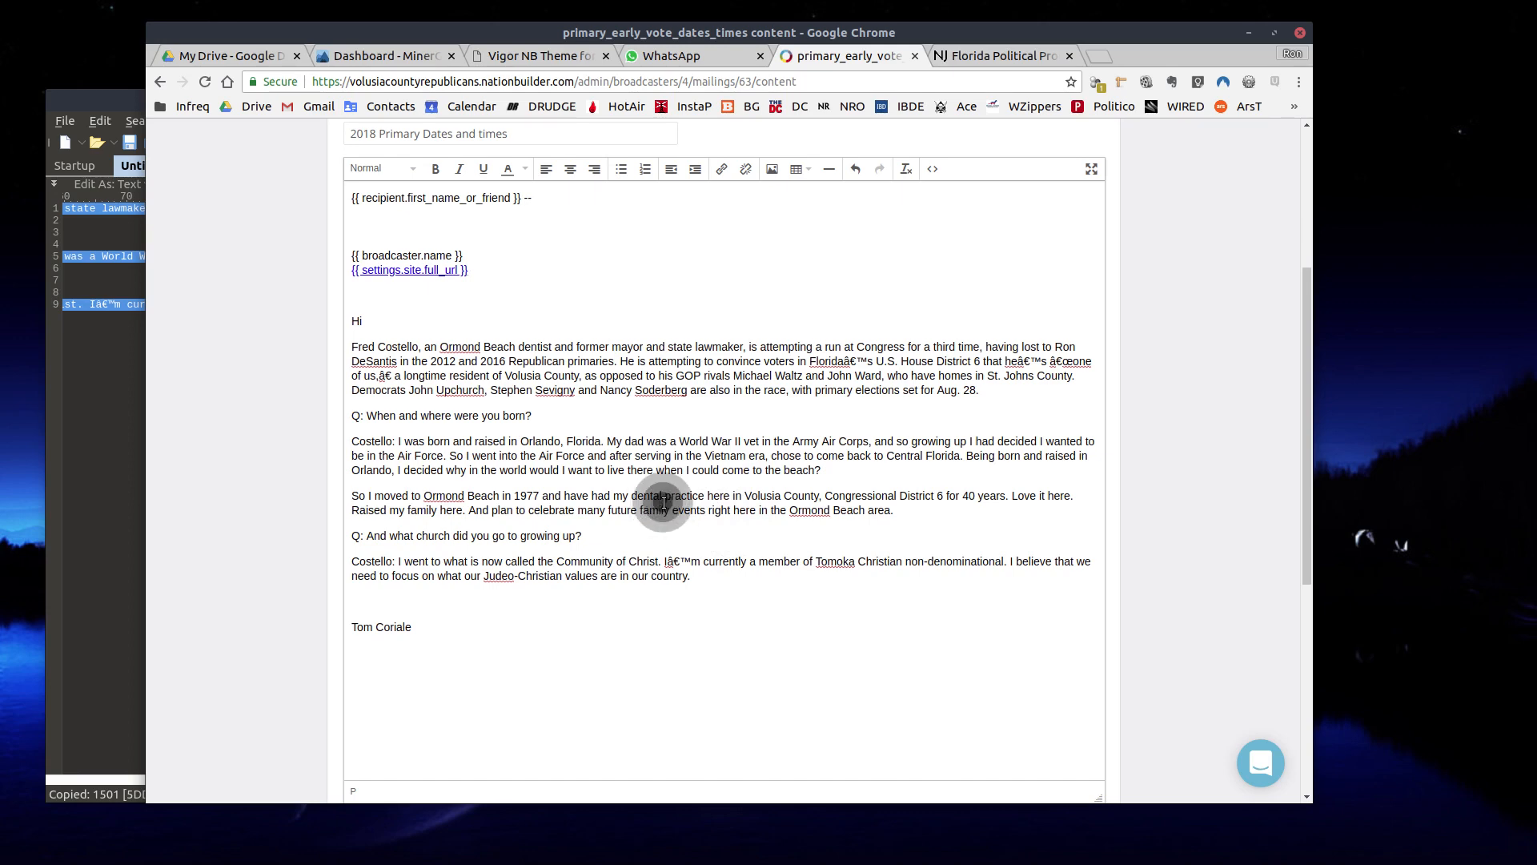
{"action": "key", "text": "BackSpace"}
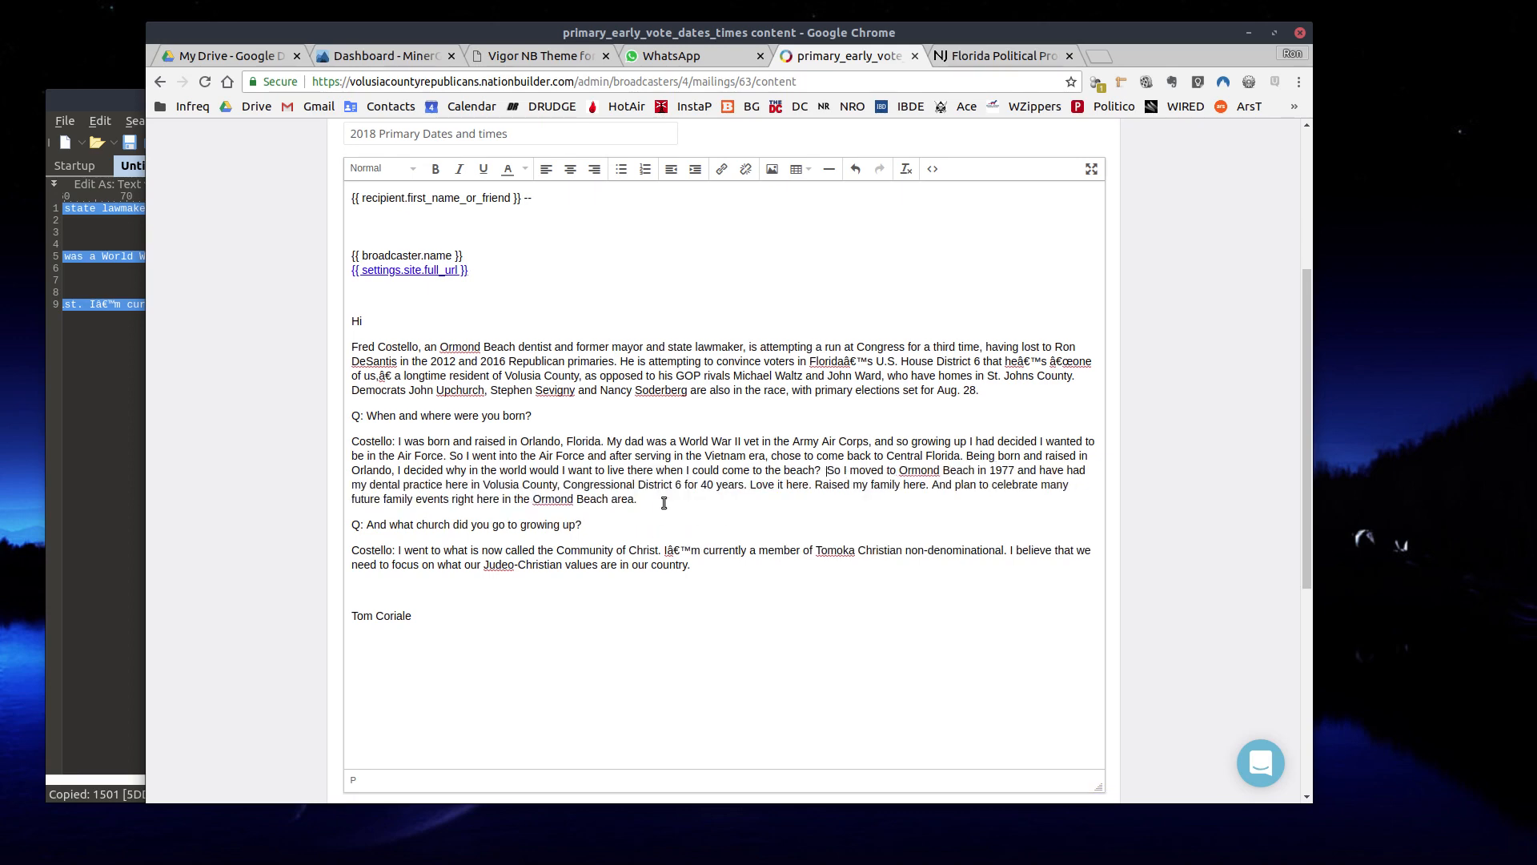
Step: Separate "So I moved to Ormond Beach" from the preceding text with two paragraph breaks
{"action": "key", "text": "Return"}
{"action": "key", "text": "Return"}
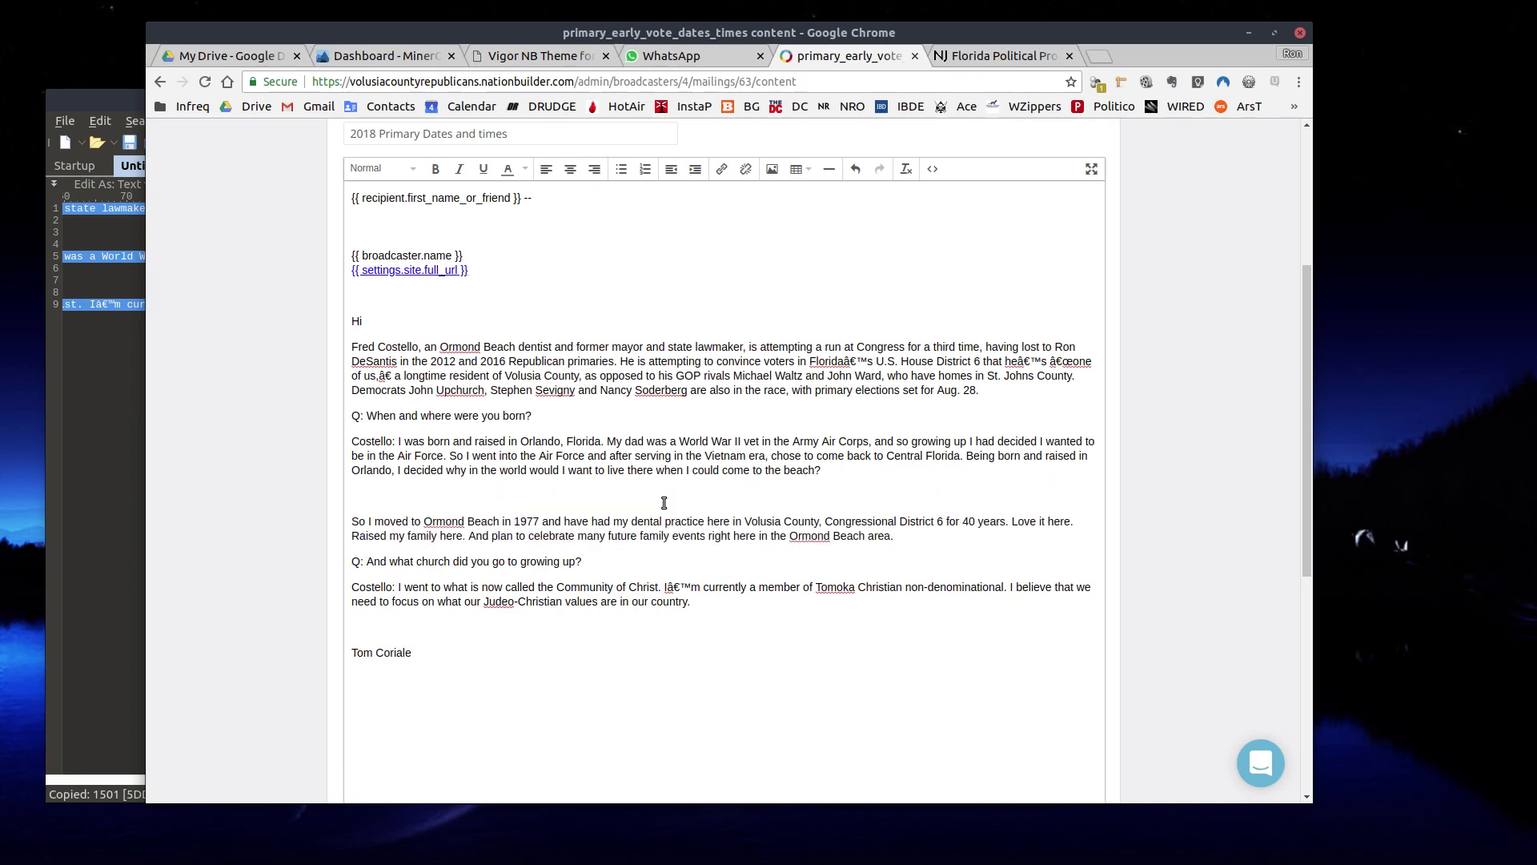
Step: Delete both paragraph breaks after "come to the beach?", then try a single break there and remove it again
{"action": "left_click", "coordinate": [865, 468]}
{"action": "key", "text": "Delete"}
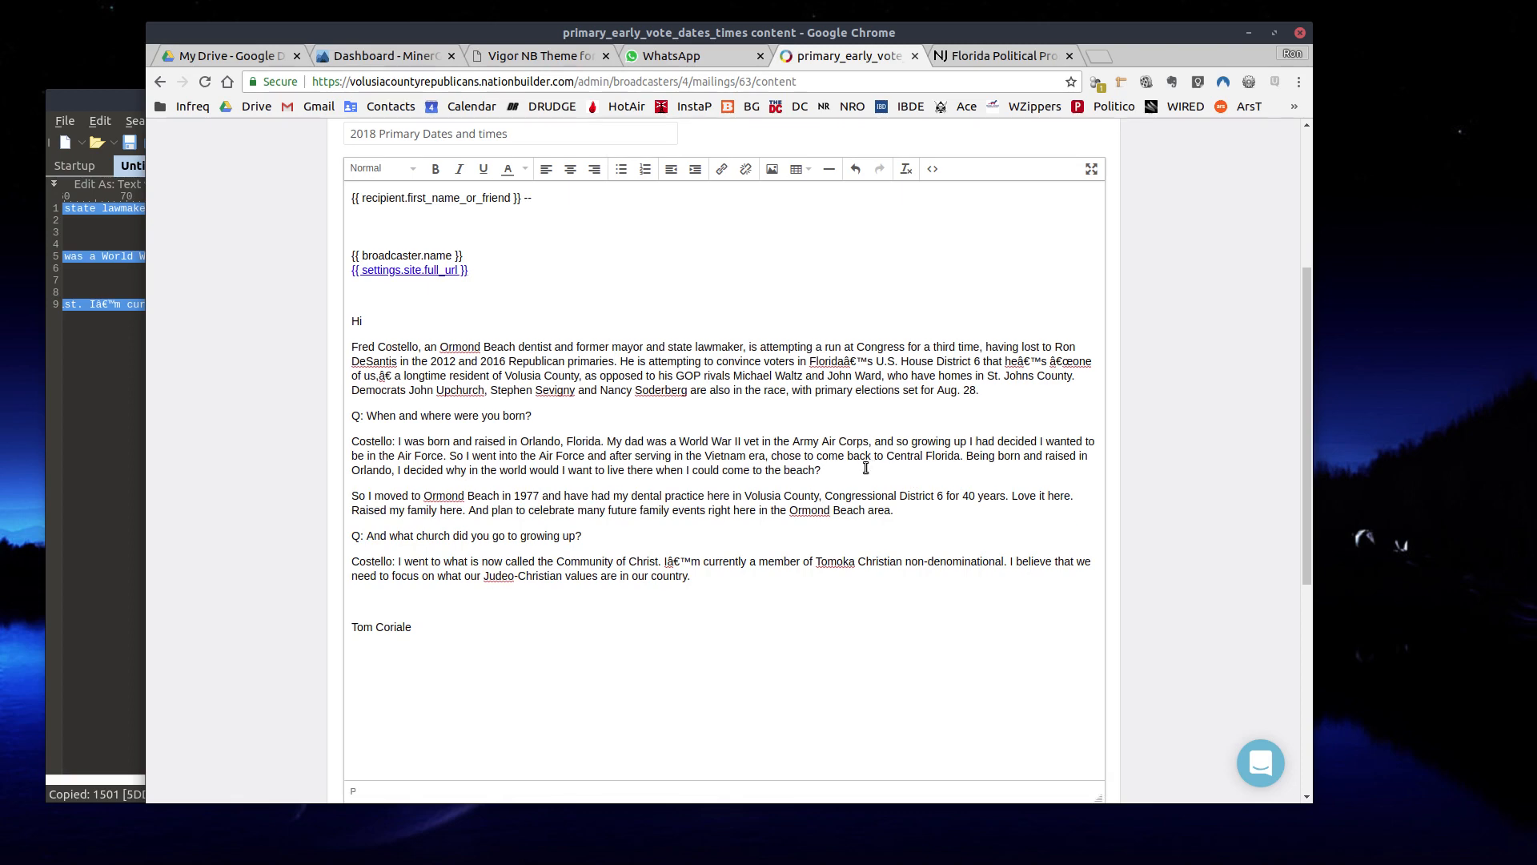
{"action": "key", "text": "Delete"}
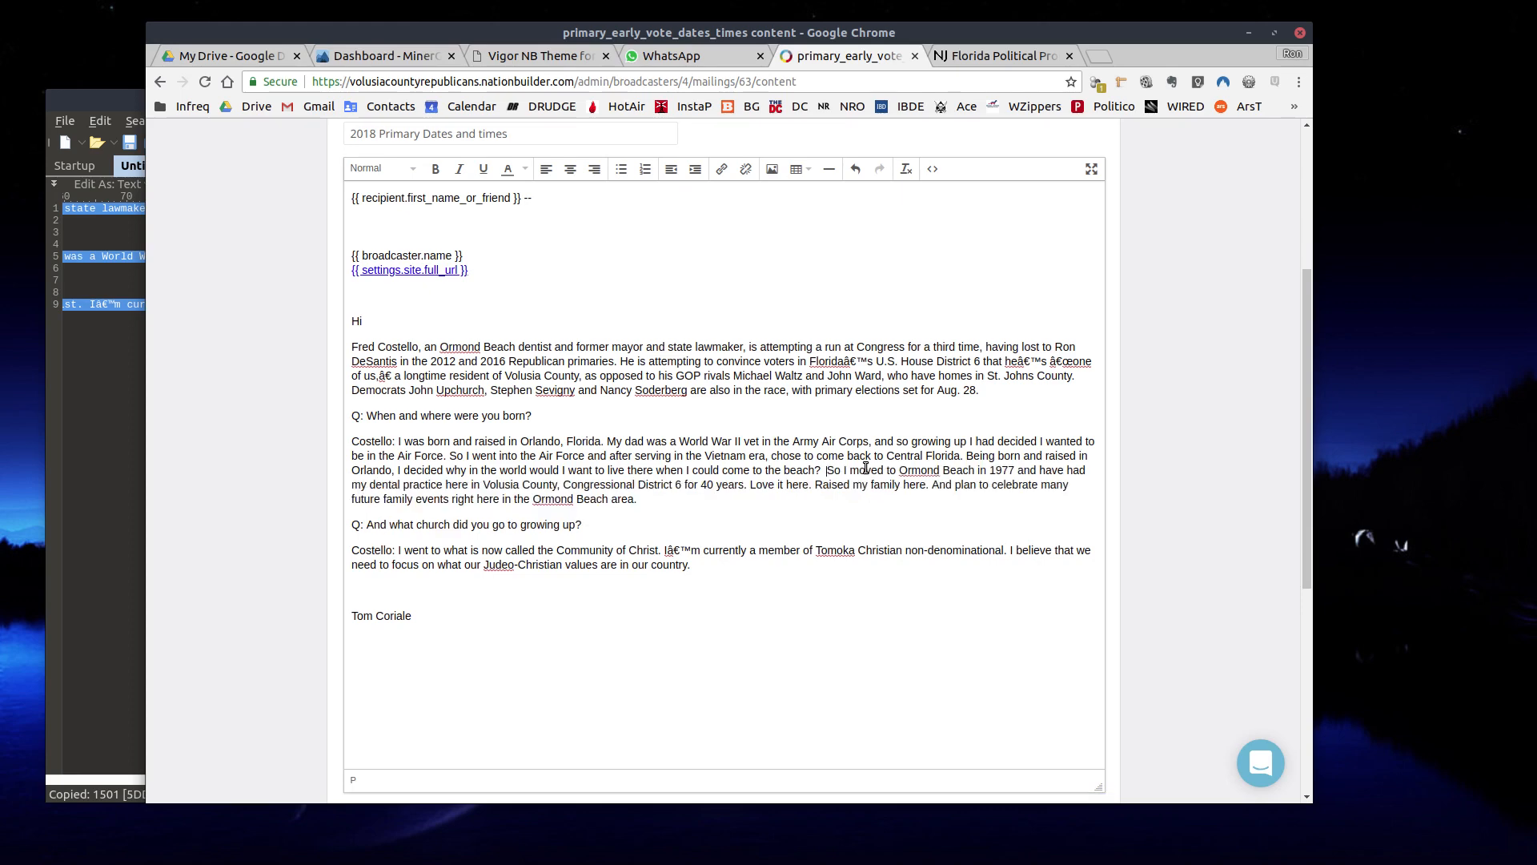
{"action": "key", "text": "Return"}
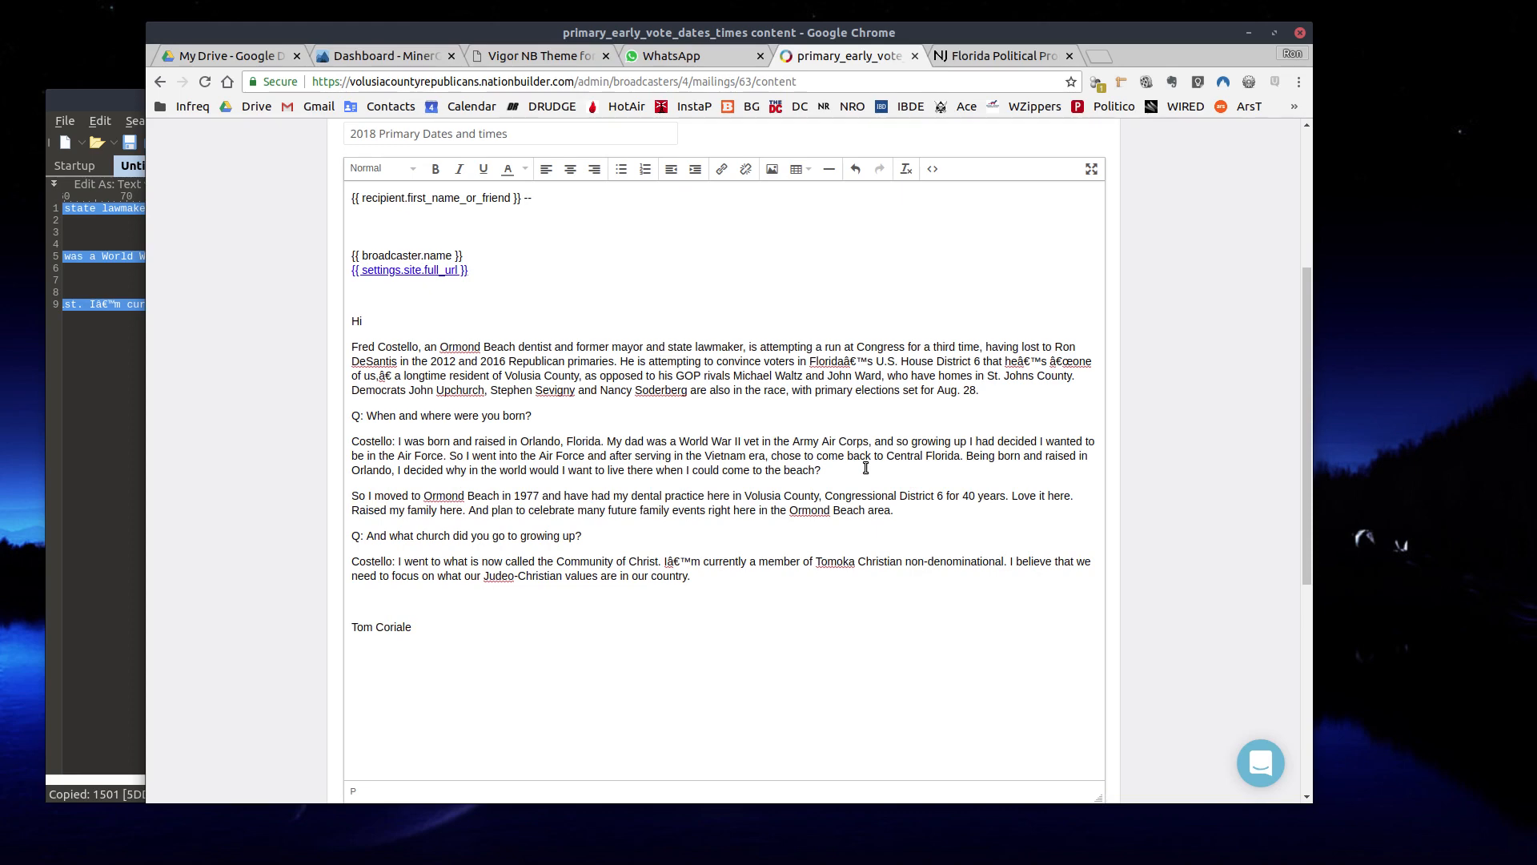
{"action": "key", "text": "BackSpace"}
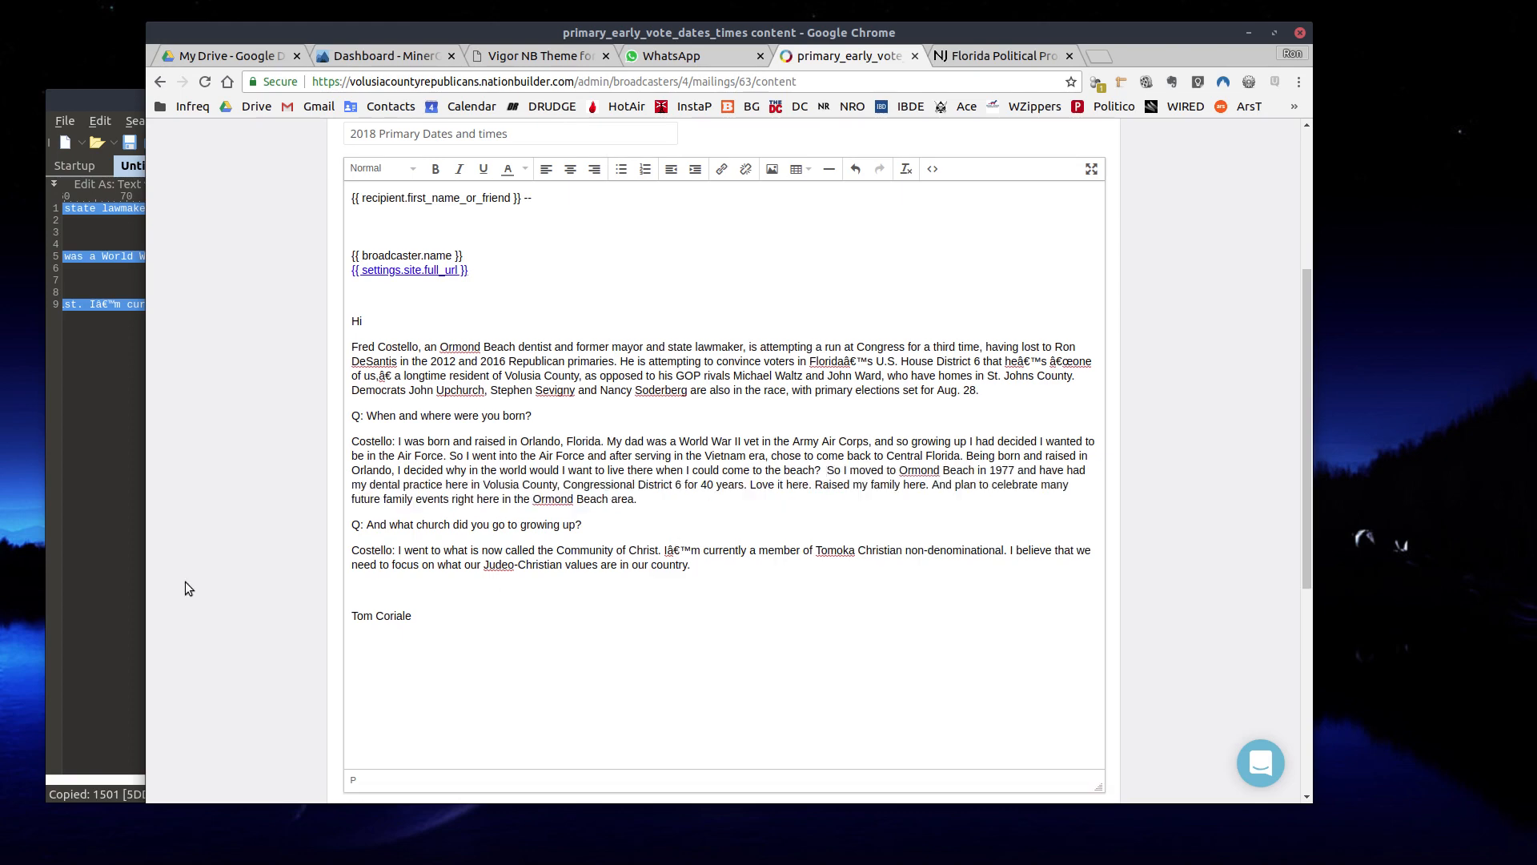
{"action": "left_click", "coordinate": [83, 558]}
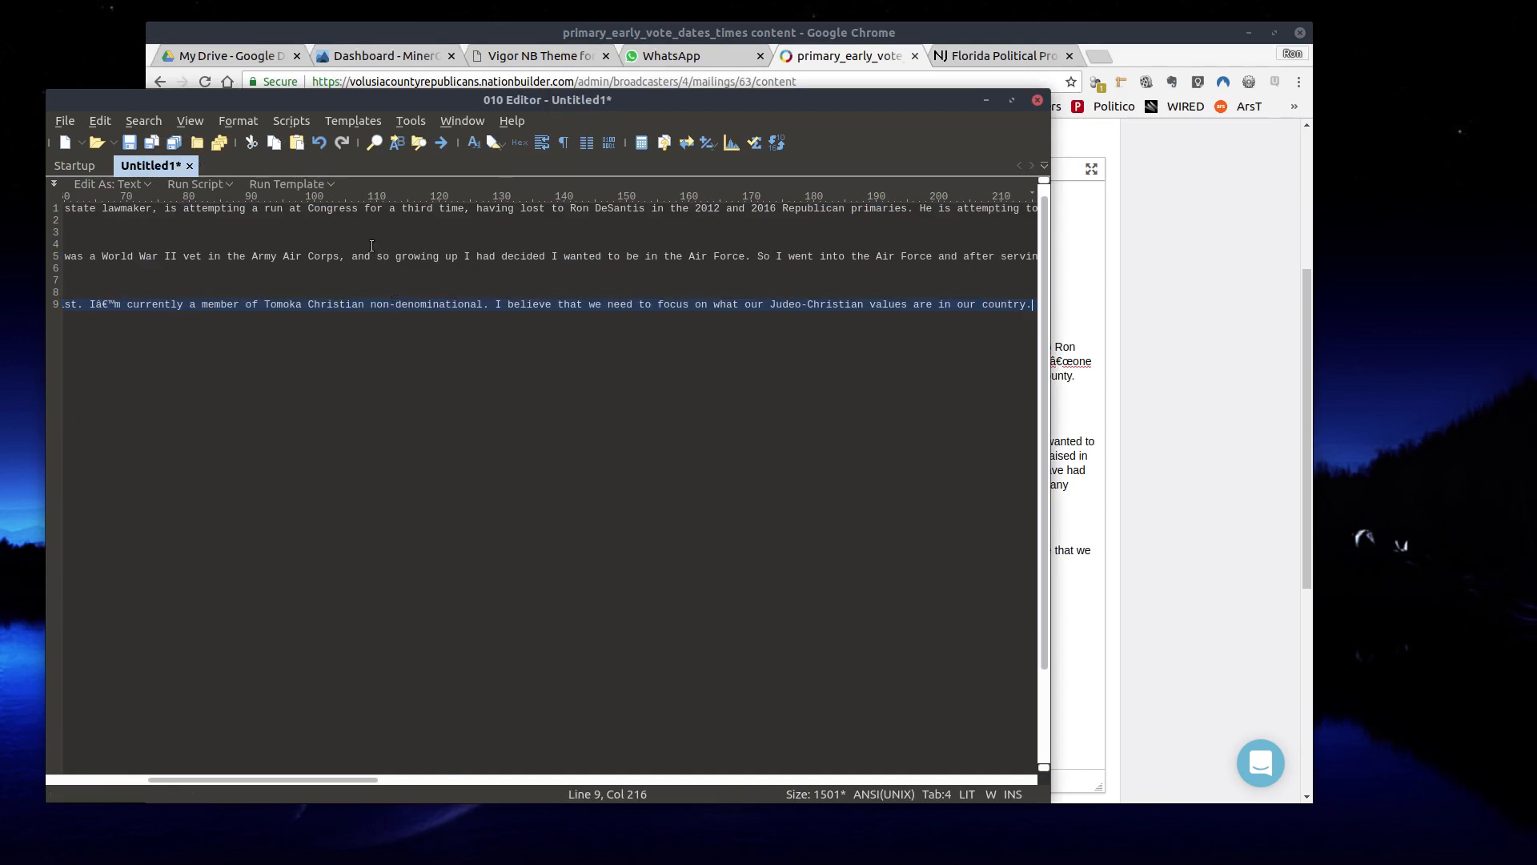
{"action": "left_click", "coordinate": [1135, 31]}
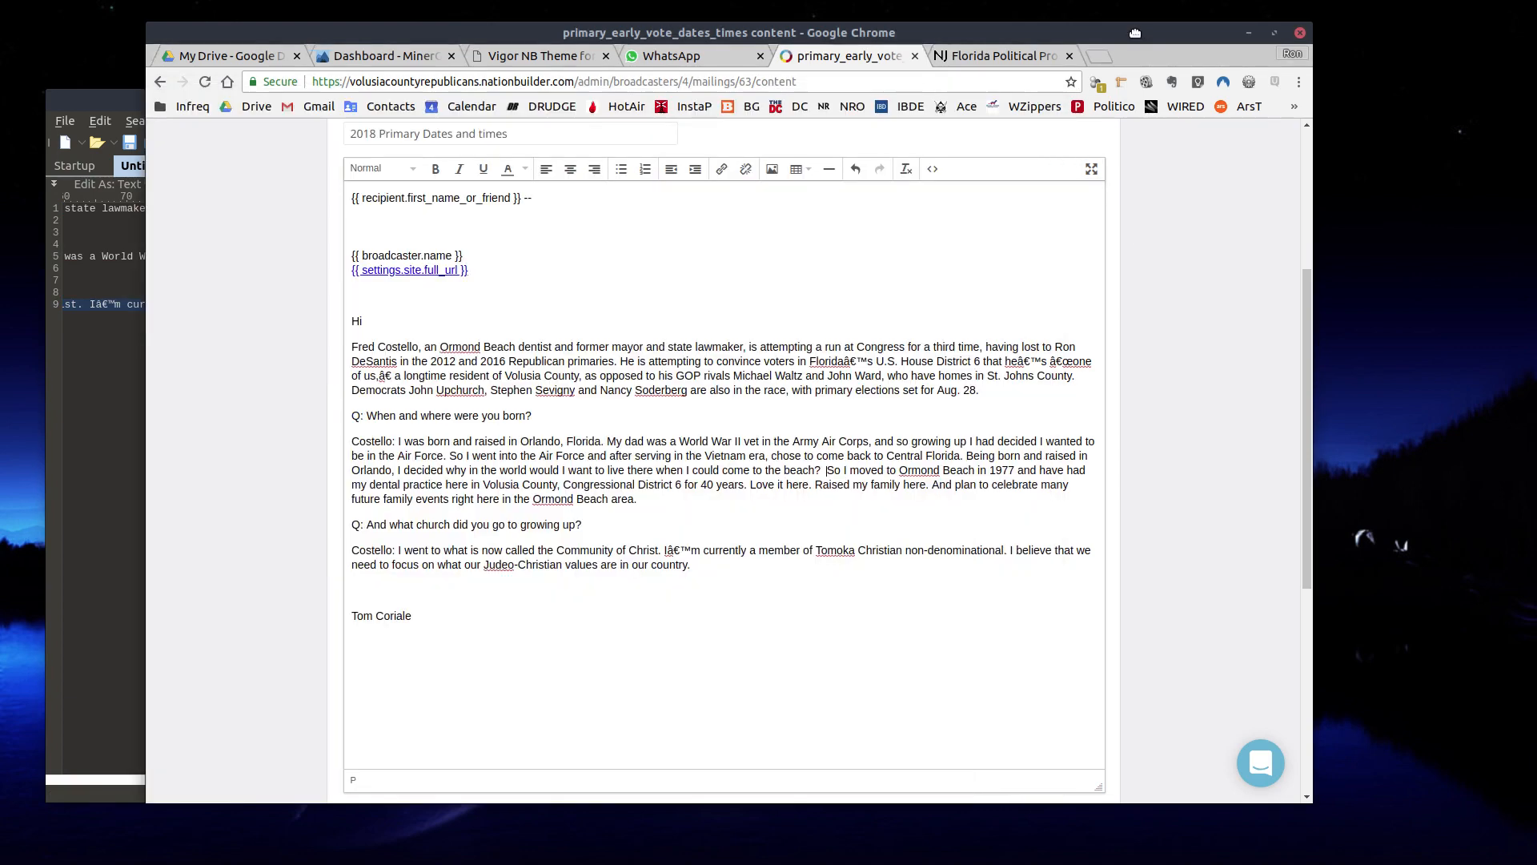
{"action": "left_click", "coordinate": [94, 327]}
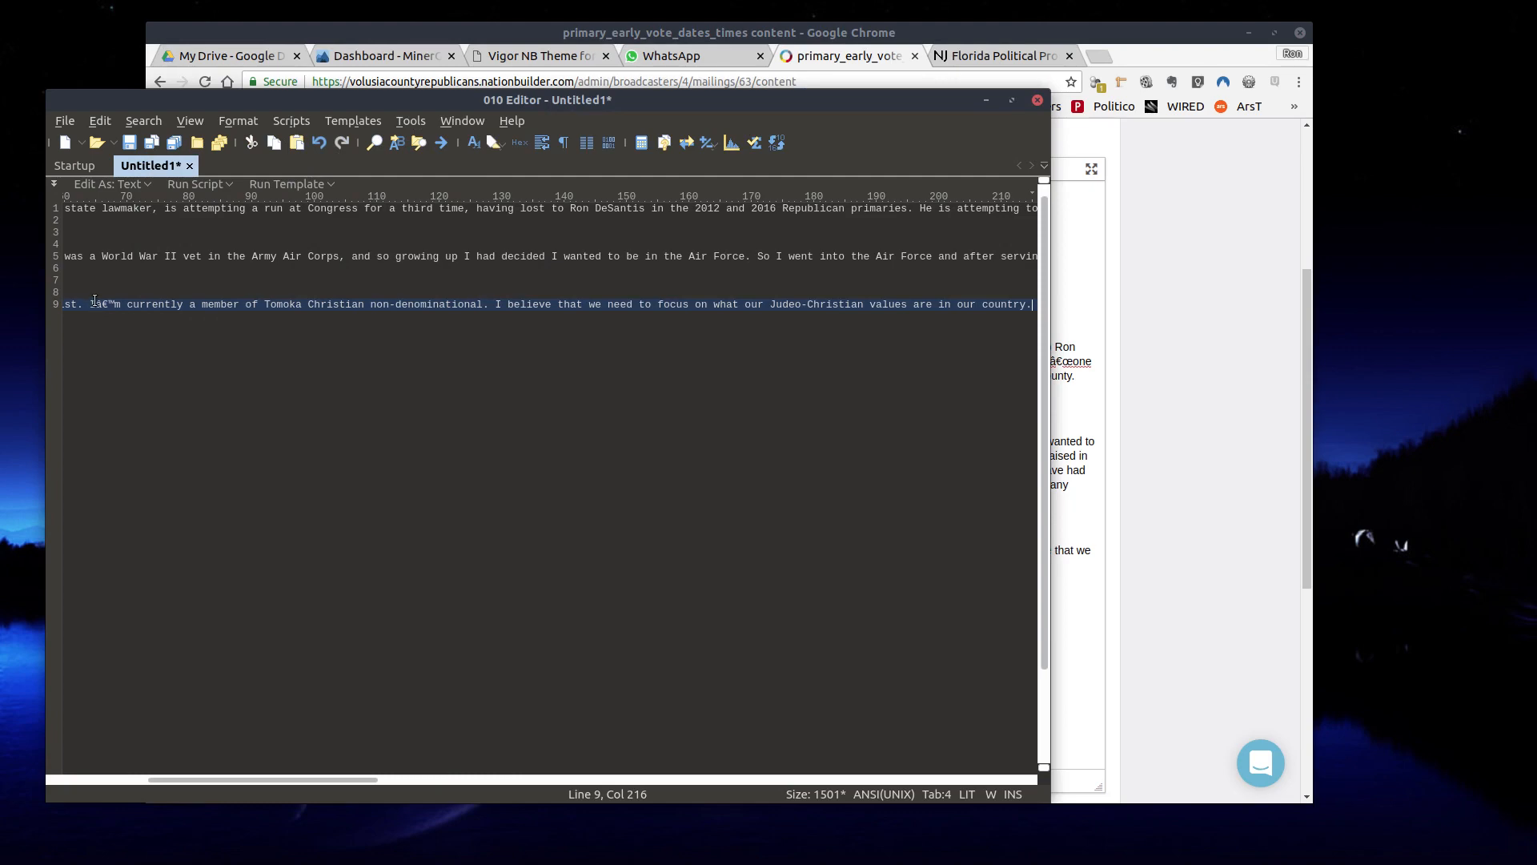
{"action": "left_click_drag", "start_coordinate": [95, 303], "coordinate": [106, 298]}
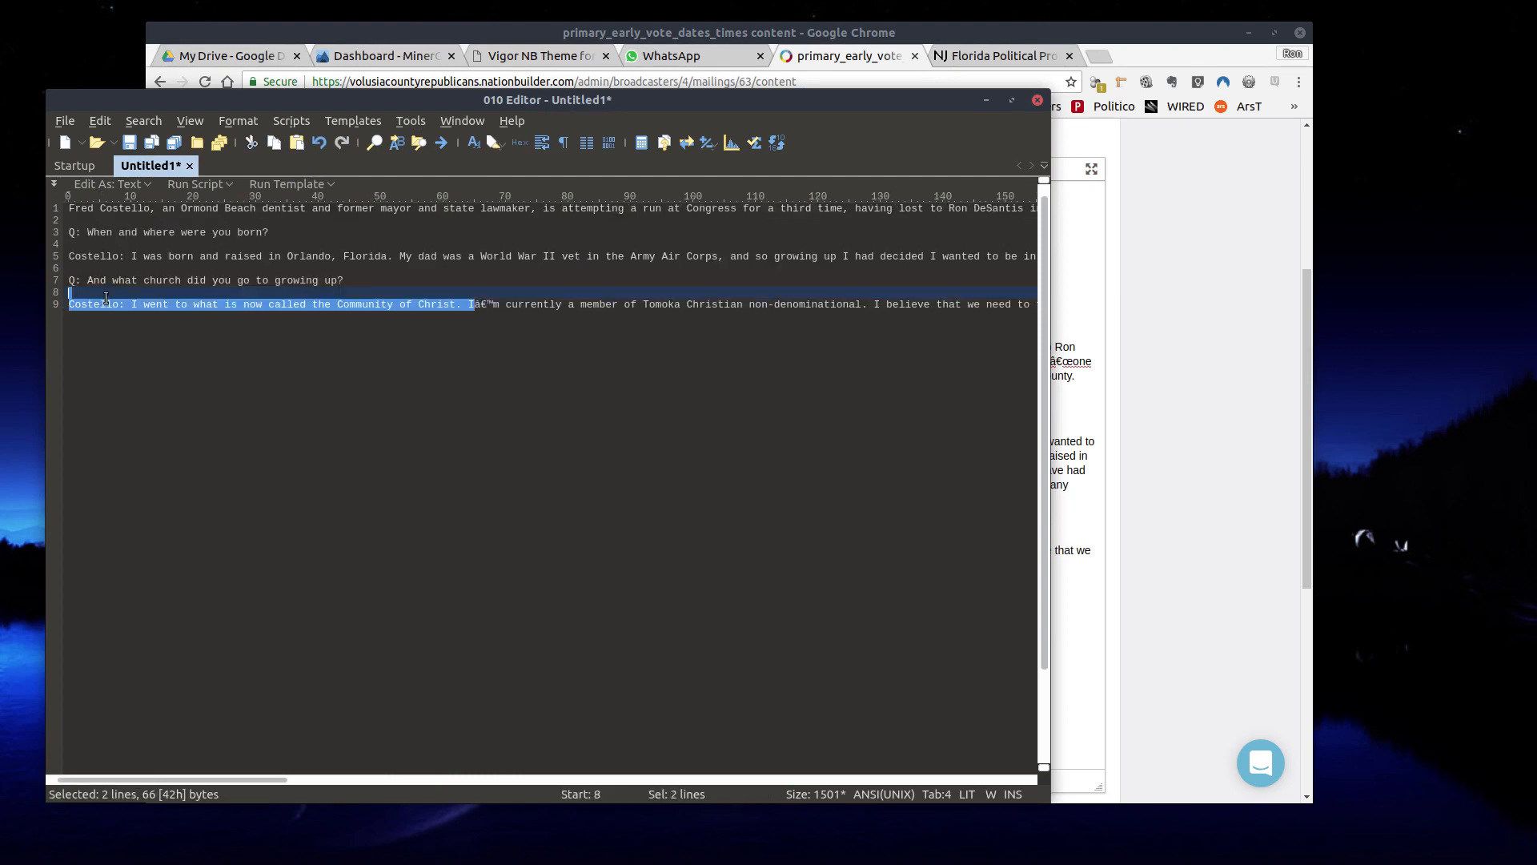
{"action": "left_click", "coordinate": [148, 331]}
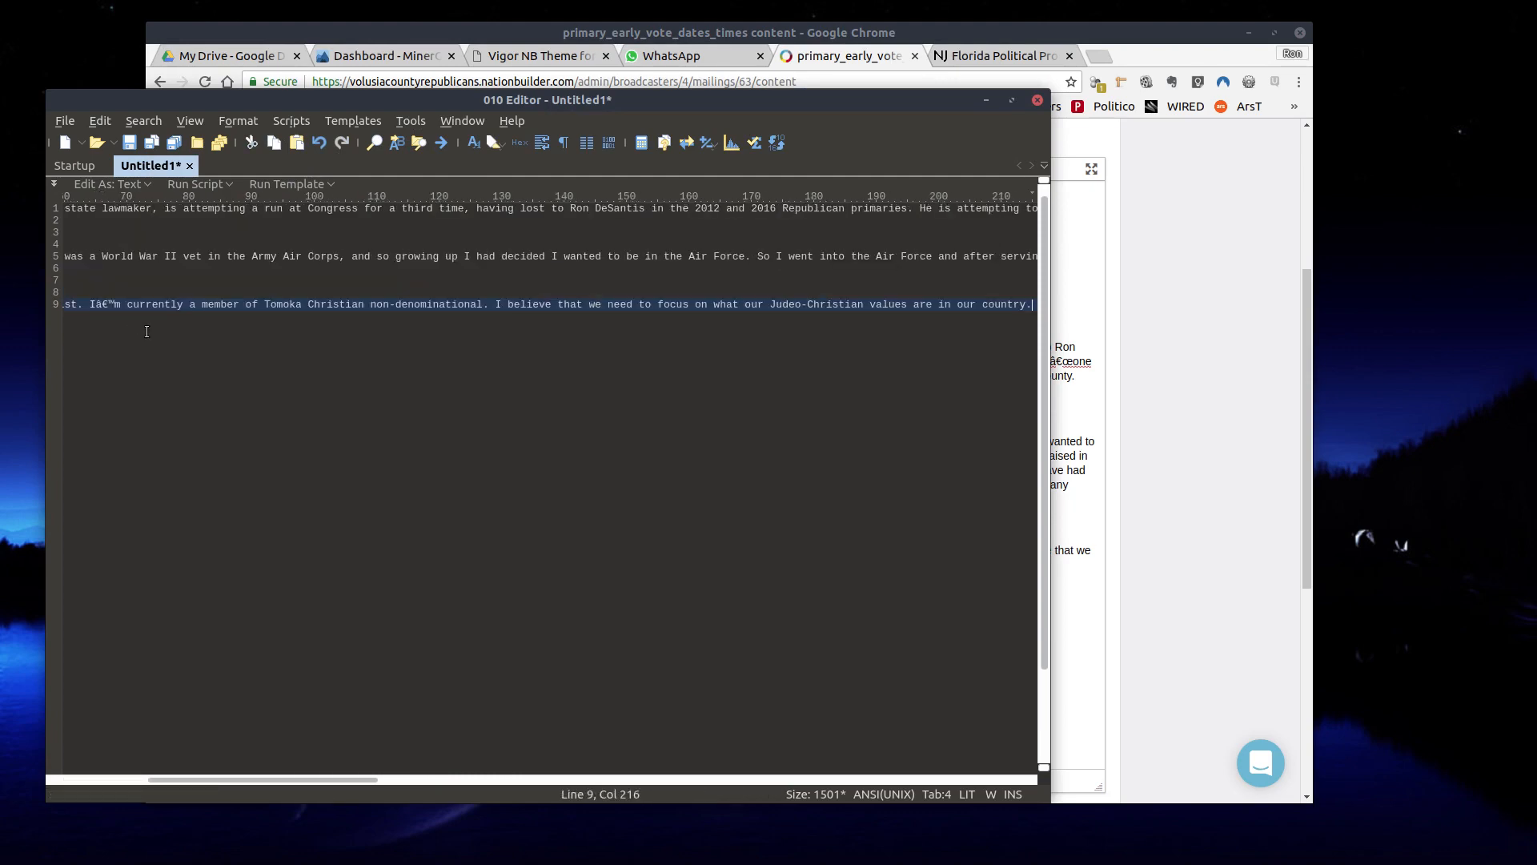
{"action": "left_click", "coordinate": [976, 29]}
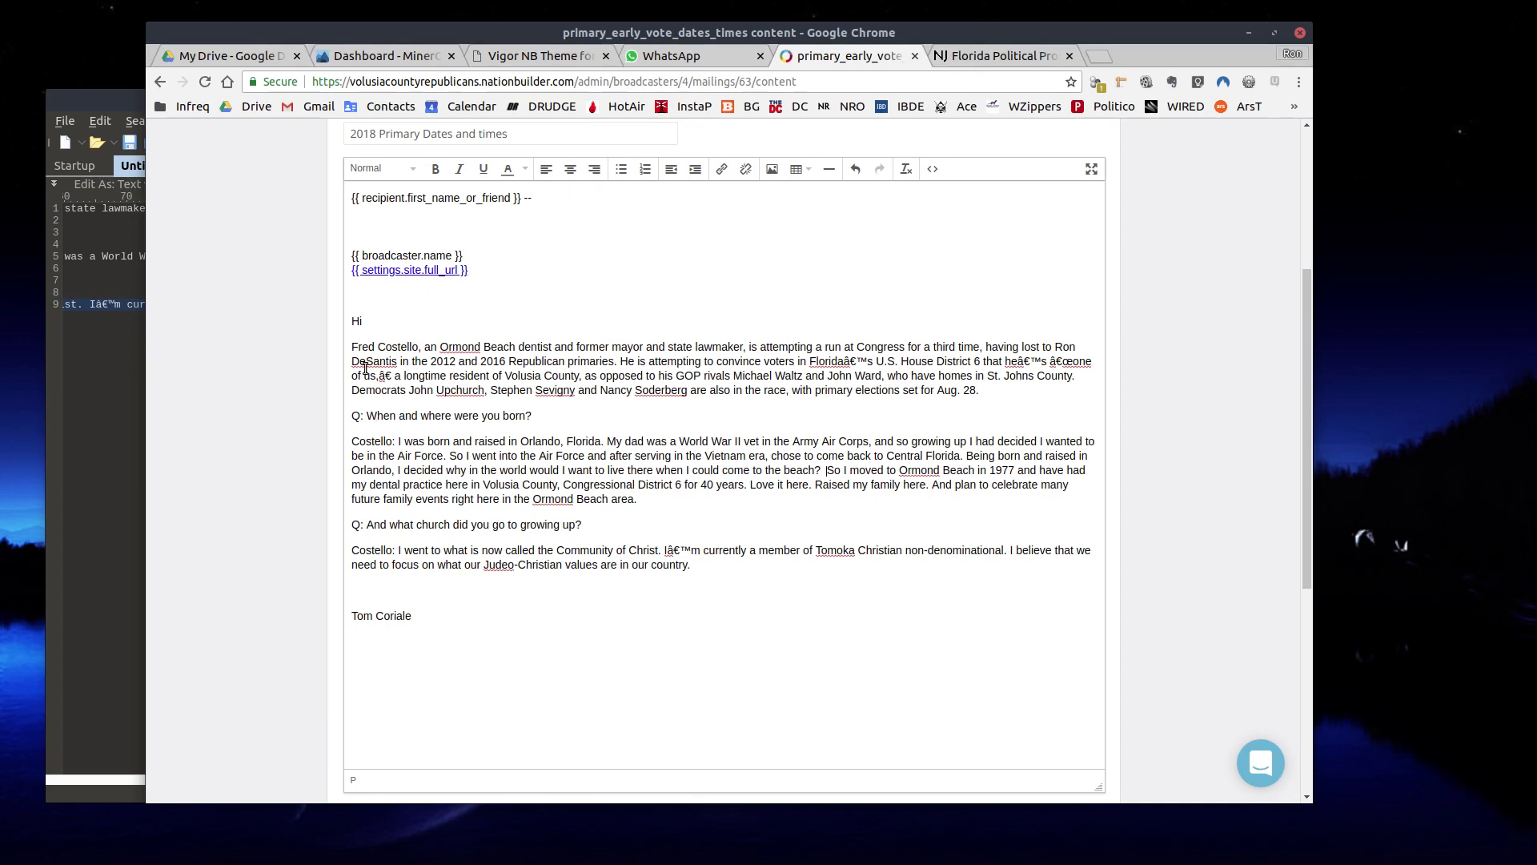
Step: Highlight the broadcaster name and site URL placeholder lines below the recipient greeting, then clear the selection
{"action": "left_click", "coordinate": [354, 346]}
{"action": "scroll", "coordinate": [296, 328], "scroll_direction": "up", "scroll_amount": 4}
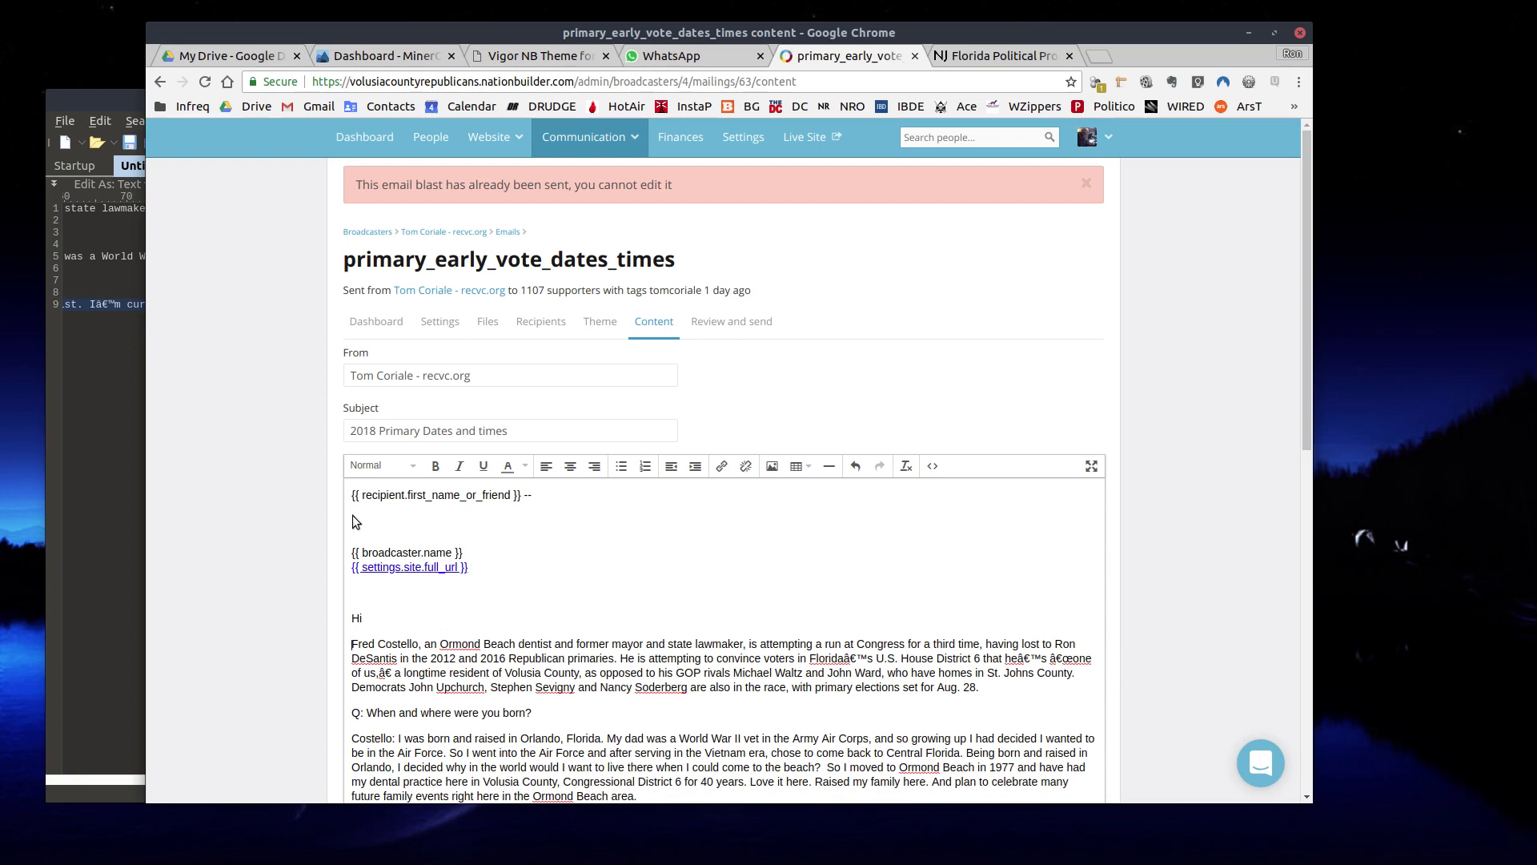
{"action": "left_click_drag", "start_coordinate": [488, 570], "coordinate": [301, 525]}
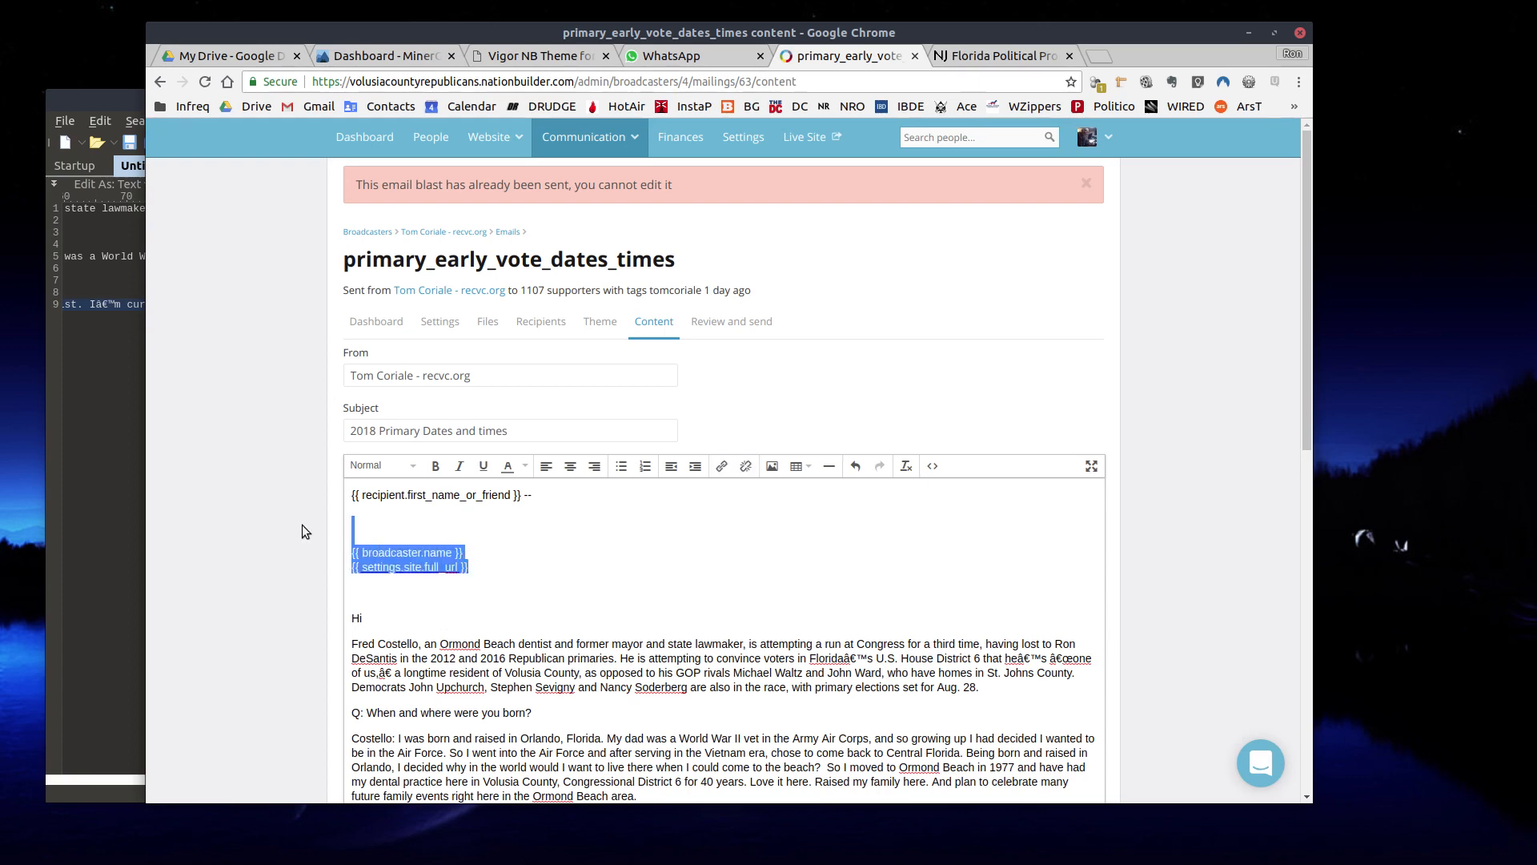
{"action": "left_click", "coordinate": [497, 568]}
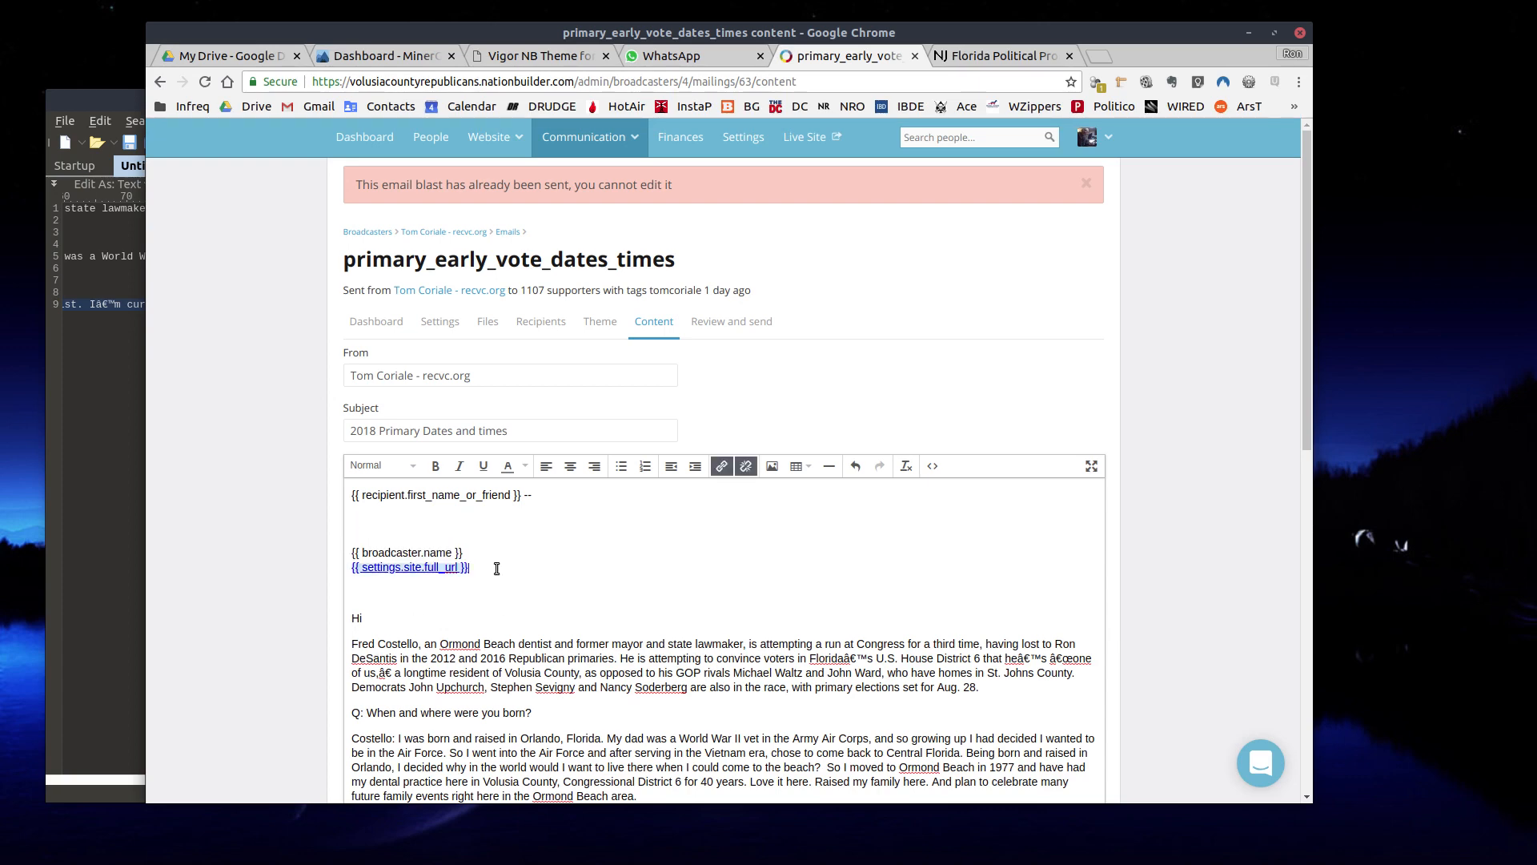
{"action": "left_click_drag", "start_coordinate": [497, 568], "coordinate": [311, 523]}
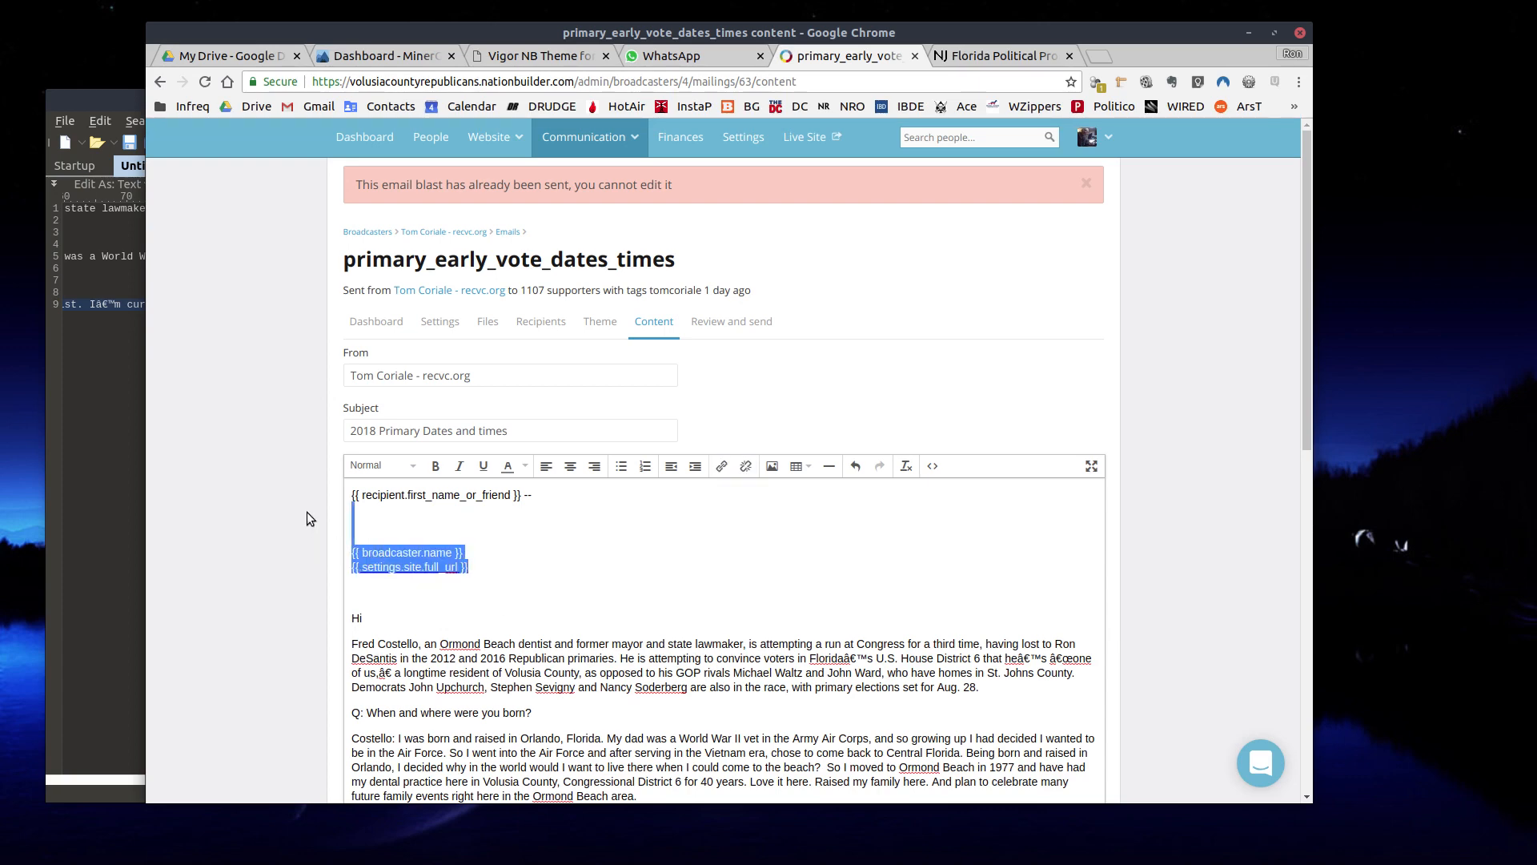
{"action": "left_click", "coordinate": [342, 651]}
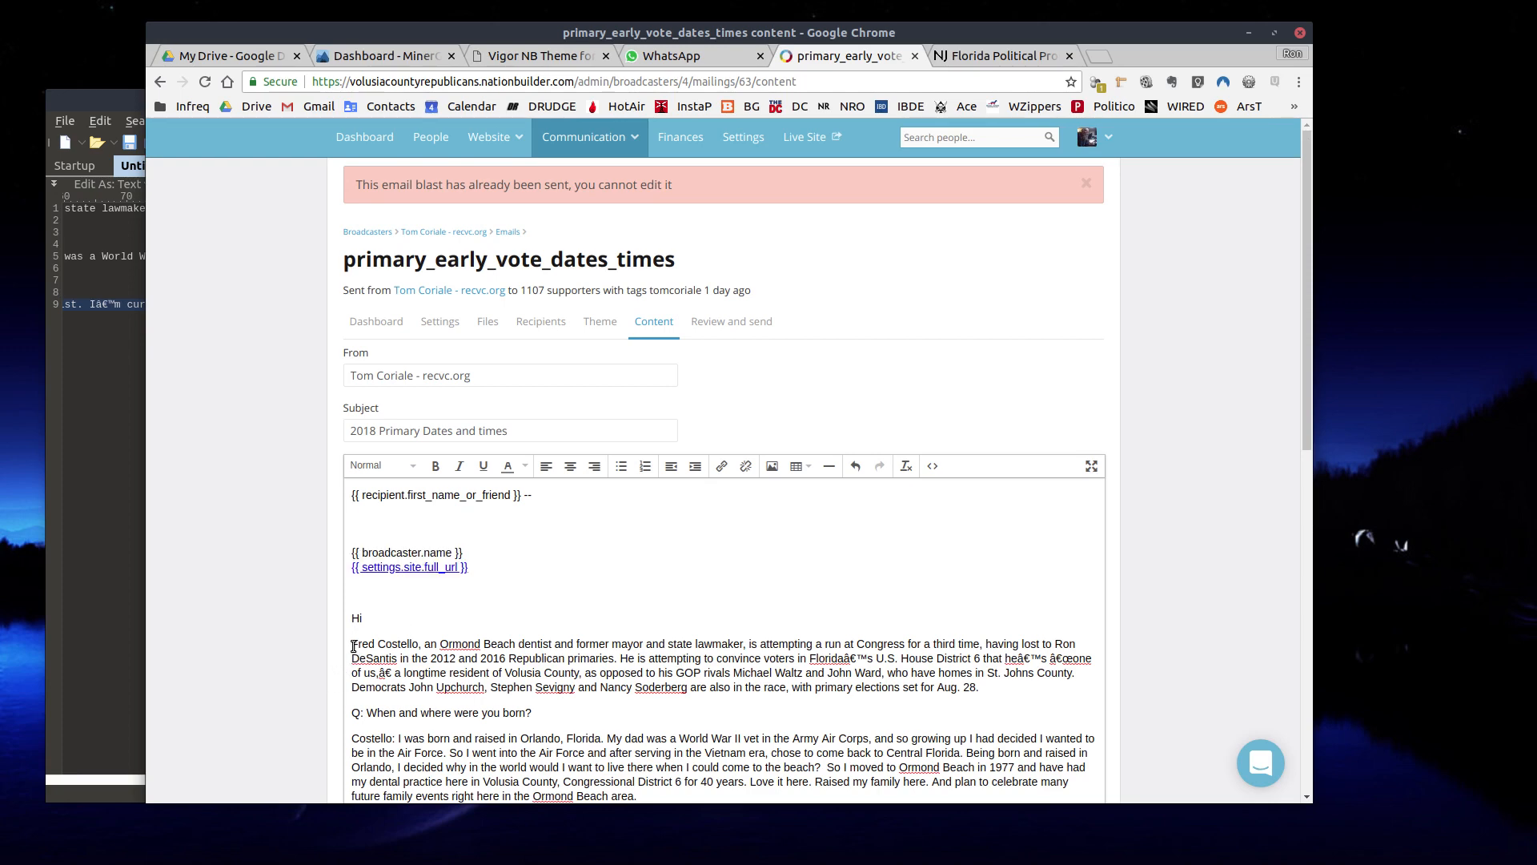
{"action": "left_click_drag", "start_coordinate": [353, 645], "coordinate": [498, 366]}
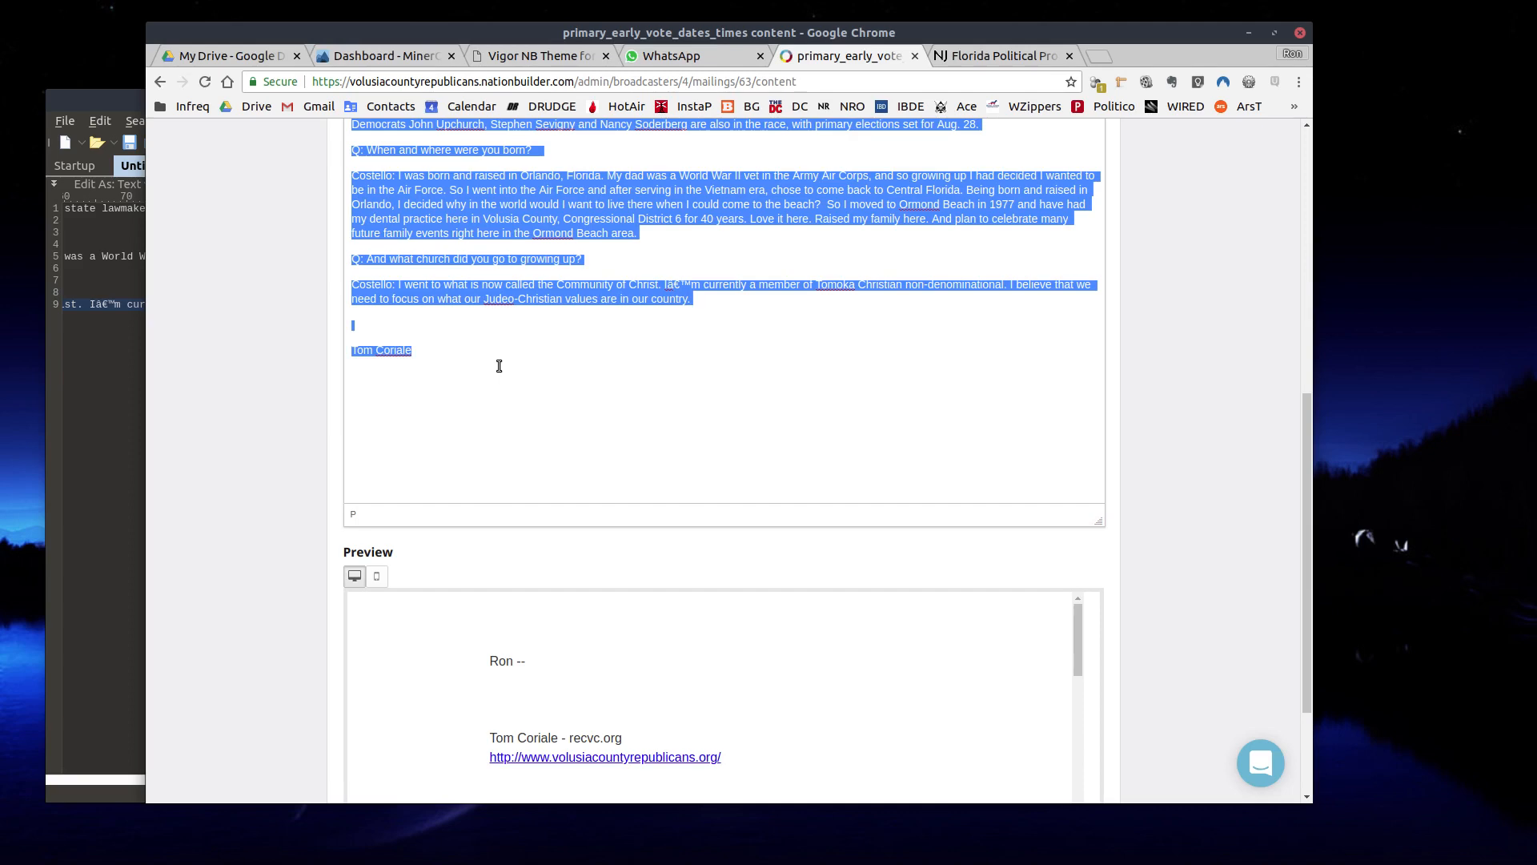
{"action": "key", "text": "Delete"}
Step: Remove the old blank lines between the recipient greeting and the broadcaster name placeholder, and insert fresh empty paragraphs there
{"action": "scroll", "coordinate": [493, 368], "scroll_direction": "up", "scroll_amount": 4}
{"action": "left_click", "coordinate": [400, 381]}
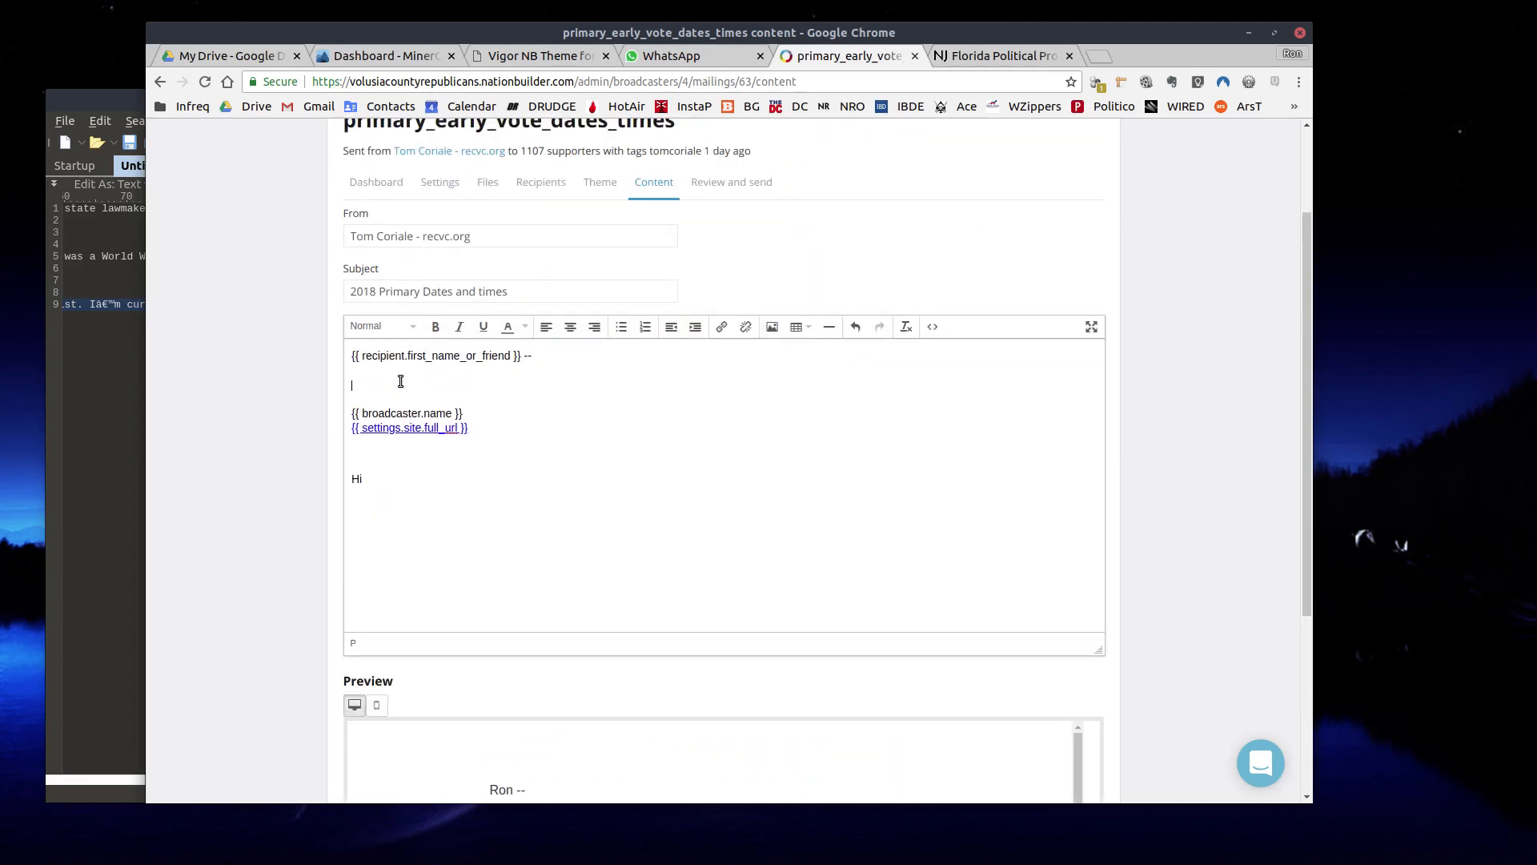
{"action": "key", "text": "Delete"}
{"action": "key", "text": "Delete"}
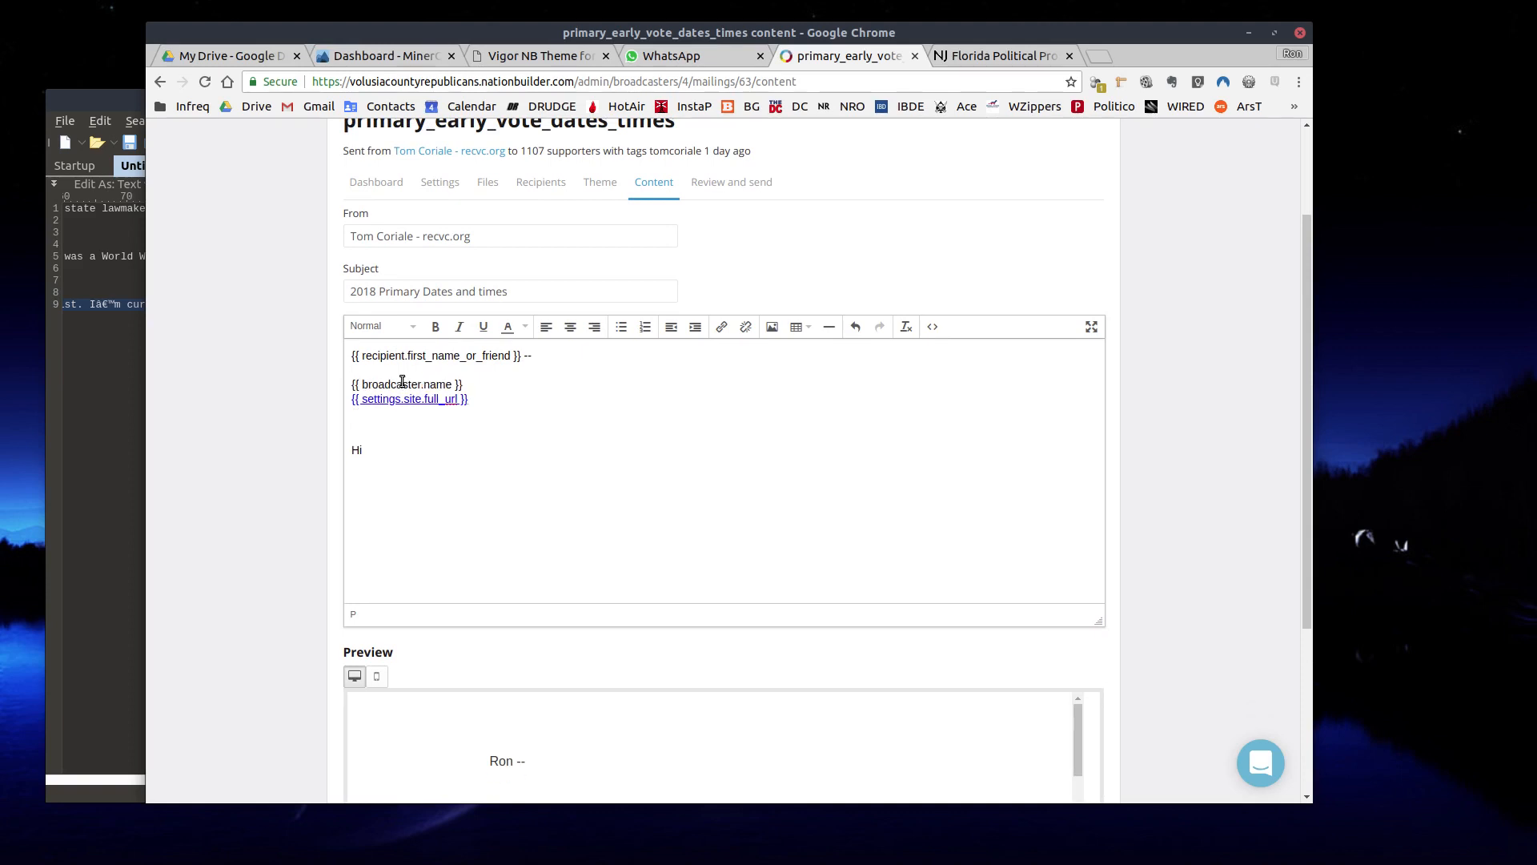
{"action": "key", "text": "Return"}
{"action": "key", "text": "Return"}
{"action": "key", "text": "Return"}
{"action": "key", "text": "Return"}
{"action": "key", "text": "Delete"}
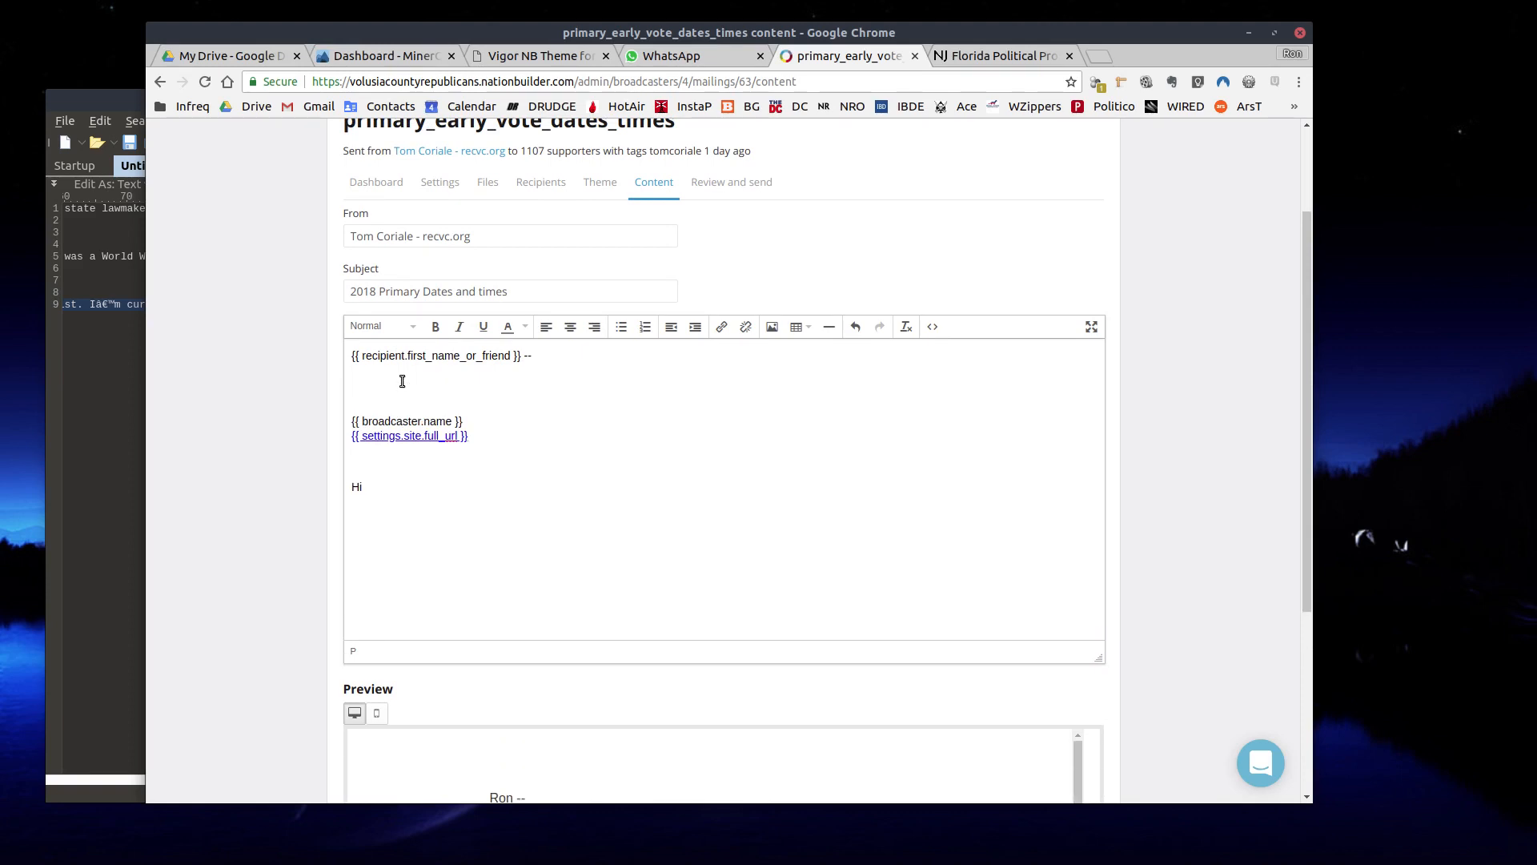
Step: Paste the cut article text and sign-off on the empty line directly below the recipient greeting
{"action": "left_click", "coordinate": [370, 382]}
{"action": "left_click", "coordinate": [355, 382]}
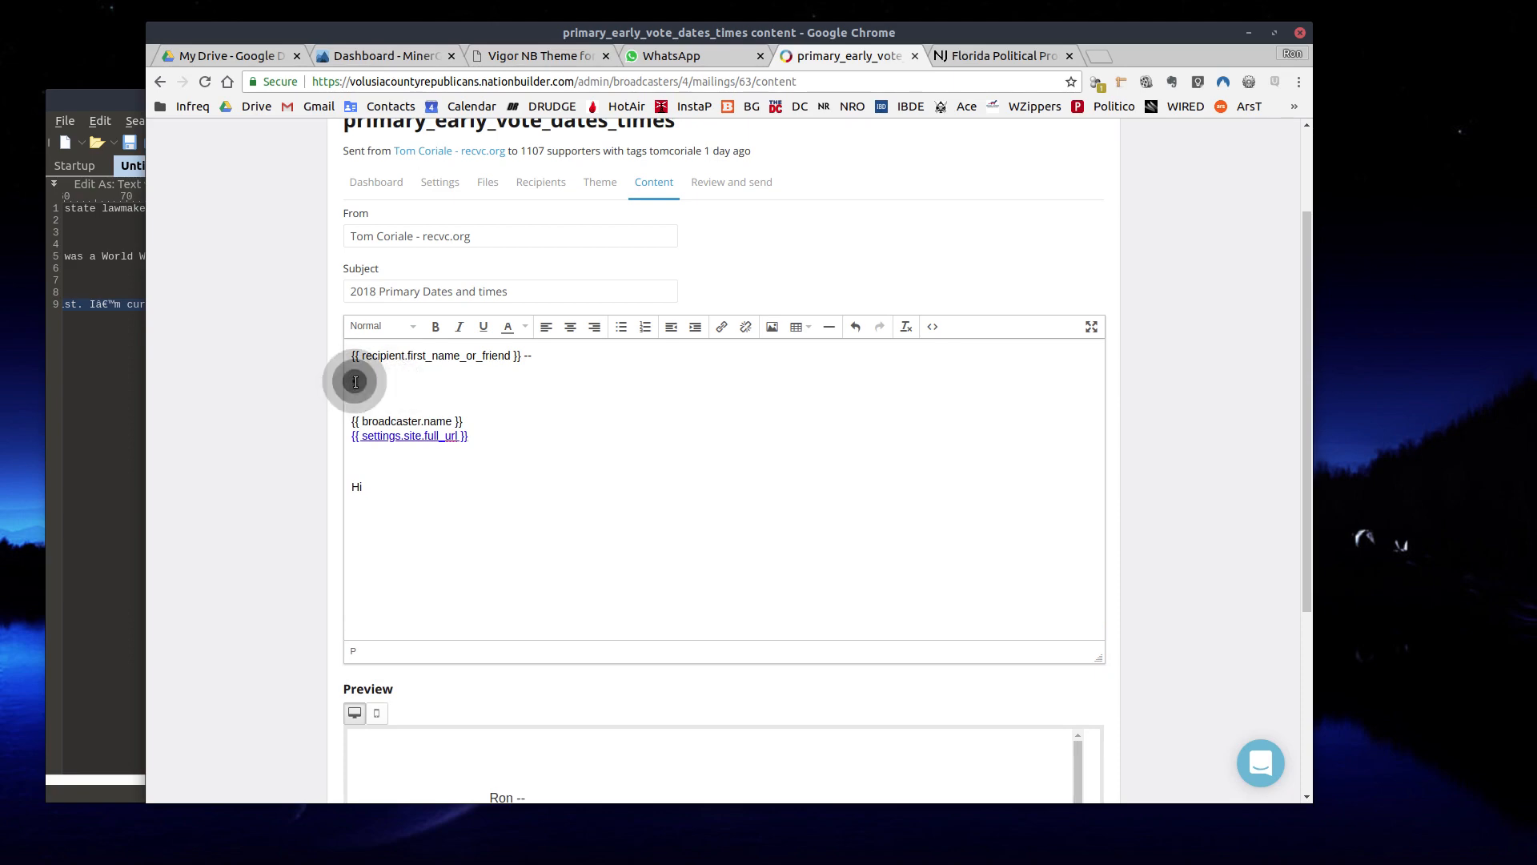
{"action": "type", "text": "Fred Costello, an Ormond Beach dentist and former mayor and state lawmaker, is attempting a run at Congress for a third time, having lost to Ron DeSantis in the 2012 and 2016 Republican primaries. He is attempting to convince voters in Floridaâ€™s U.S. House District 6 that heâ€™s â€œone of us,â€ a longtime resident of Volusia County, as opposed to his GOP rivals Michael Waltz and John Ward, who have homes in St. Johns County. Democrats John Upchurch, Stephen Sevigny and Nancy Soderberg are also in the race, with primary elections set for Aug. 28. Q: When and where were you born? Costello: I was born and raised in Orlando, Florida. My dad was a World War II vet in the Army Air Corps, and so growing up I had decided I wanted to be in the Air Force. So I went into the Air Force and after serving in the Vietnam era, chose to come back to Central Florida. Being born and raised in Orlando, I decided why in the world would I want to live there when I could come to the beach?  So I moved to Ormond Beach in 1977 and have had my dental practice here in Volusia County, Congressional District 6 for 40 years. Love it here. Raised my family here. And plan to celebrate many future family events right here in the Ormond Beach area. Q: And what church did you go to growing up? Costello: I went to what is now called the Community of Christ. Iâ€™m currently a member of Tomoka Christian non-denominational. I believe that we need to focus on what our Judeo-Christian values are in our country.   Tom Coriale"}
Step: Delete everything below the sign-off name: the broadcaster name and site URL placeholders, the blank lines and "Hi"
{"action": "scroll", "coordinate": [349, 413], "scroll_direction": "down", "scroll_amount": 3}
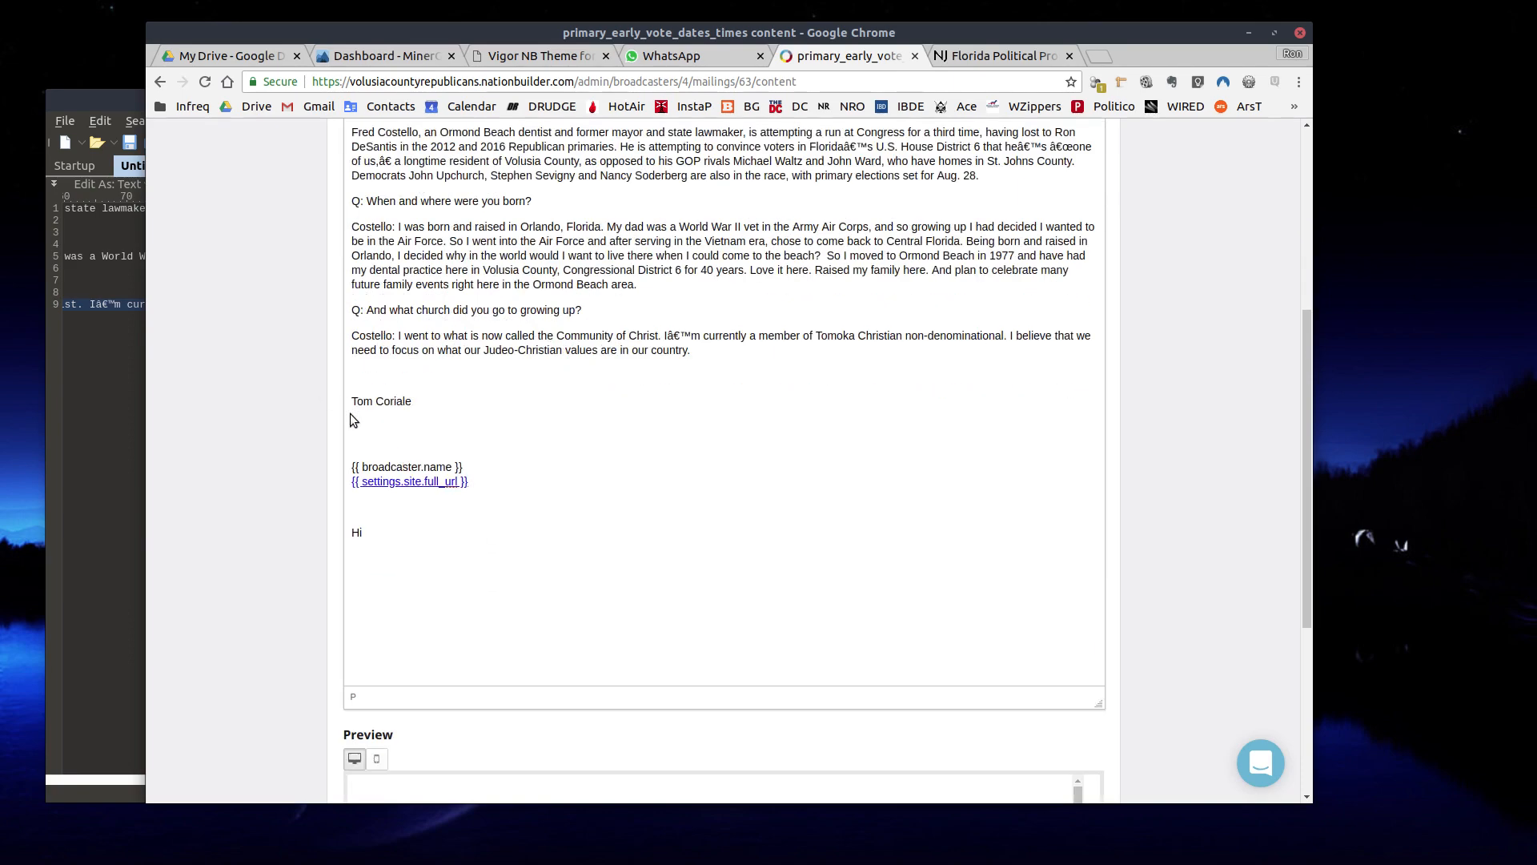
{"action": "left_click", "coordinate": [352, 420]}
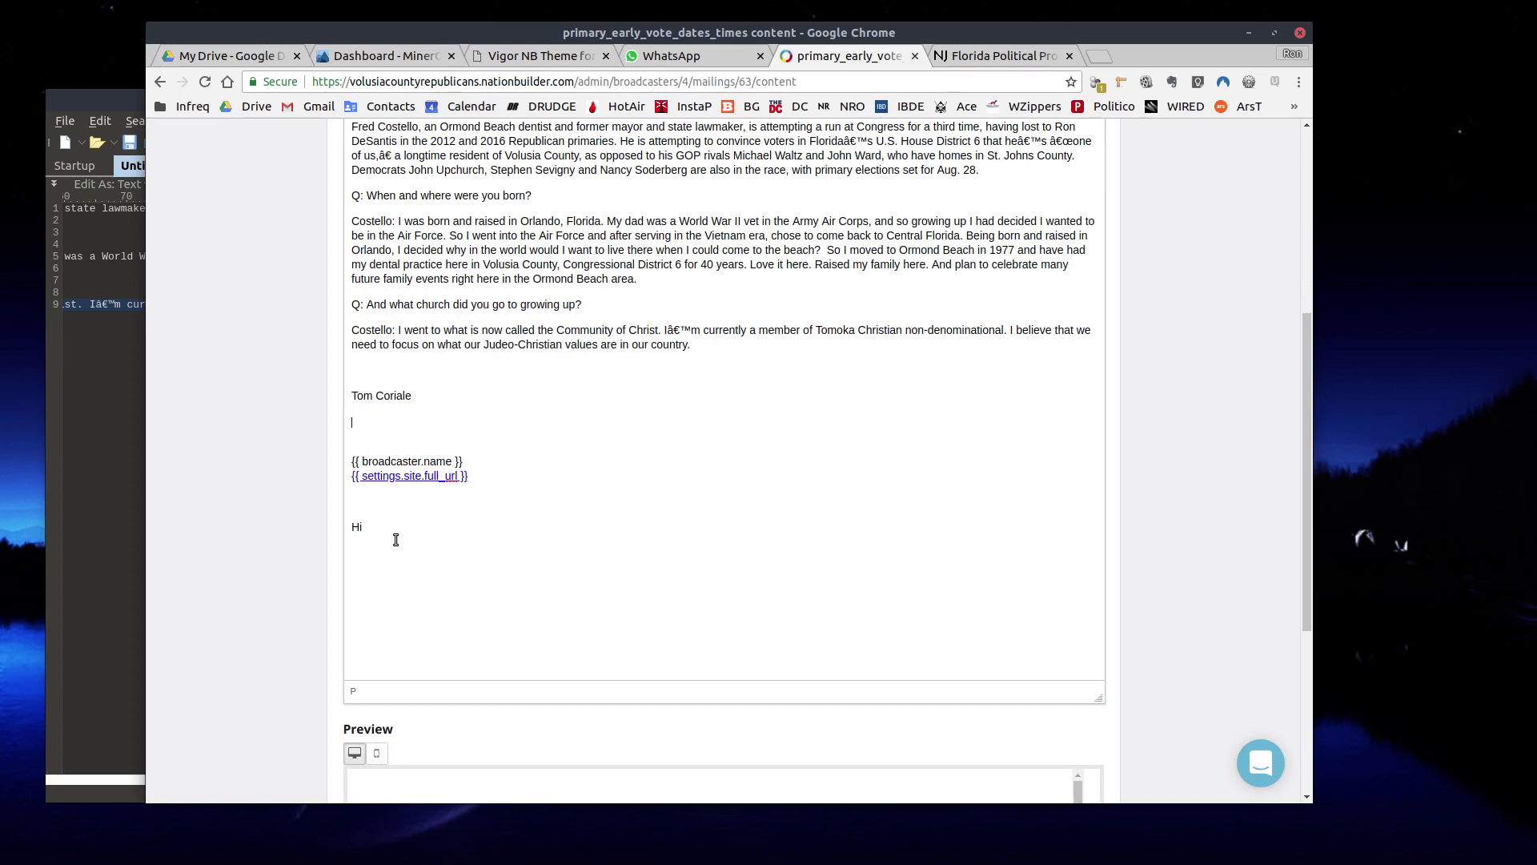
{"action": "key", "text": "ctrl+shift+End"}
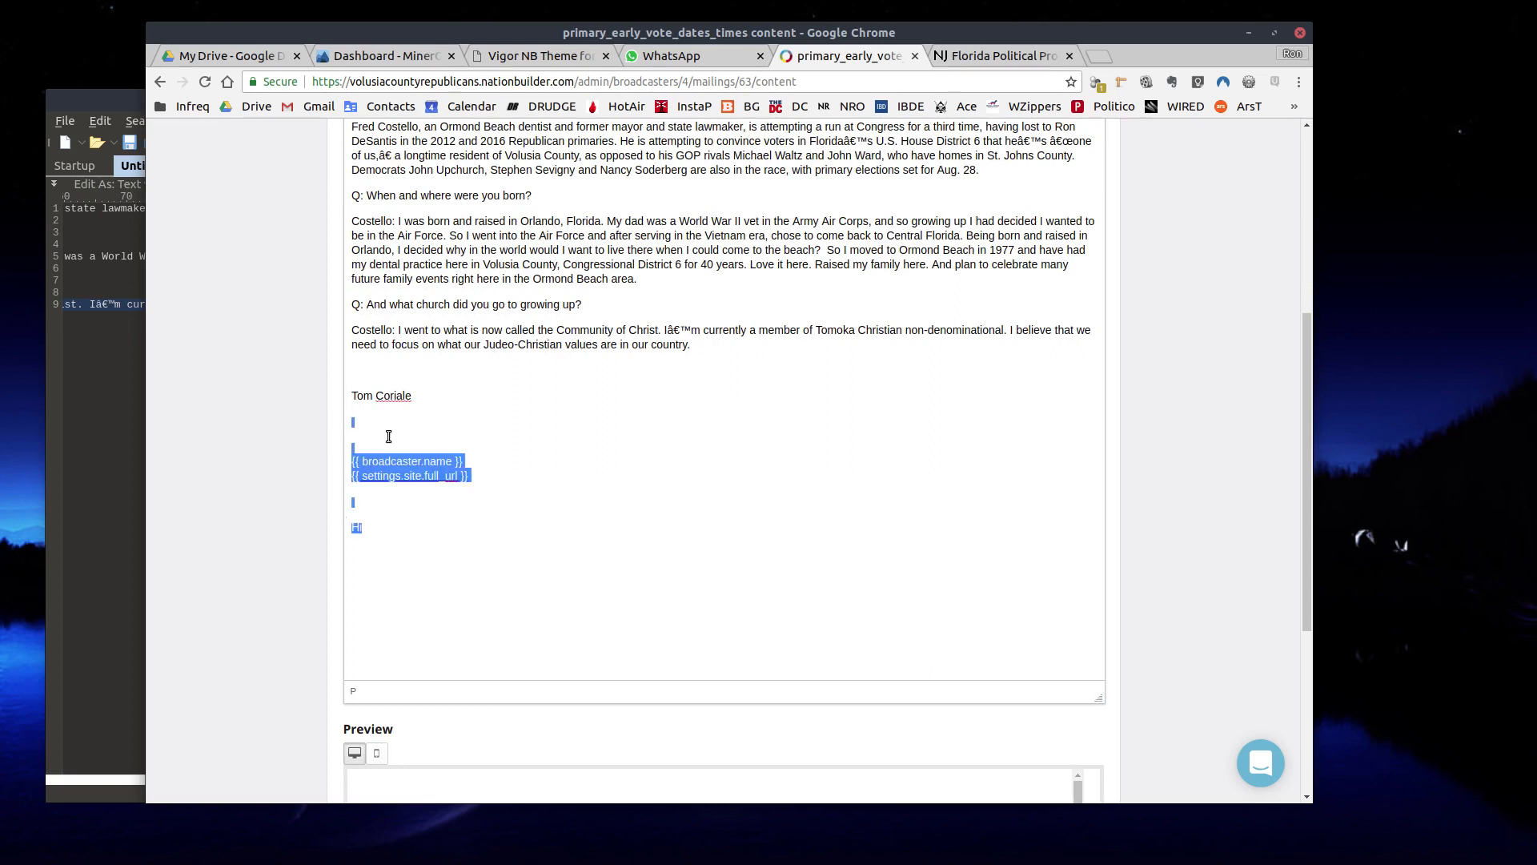
{"action": "key", "text": "Delete"}
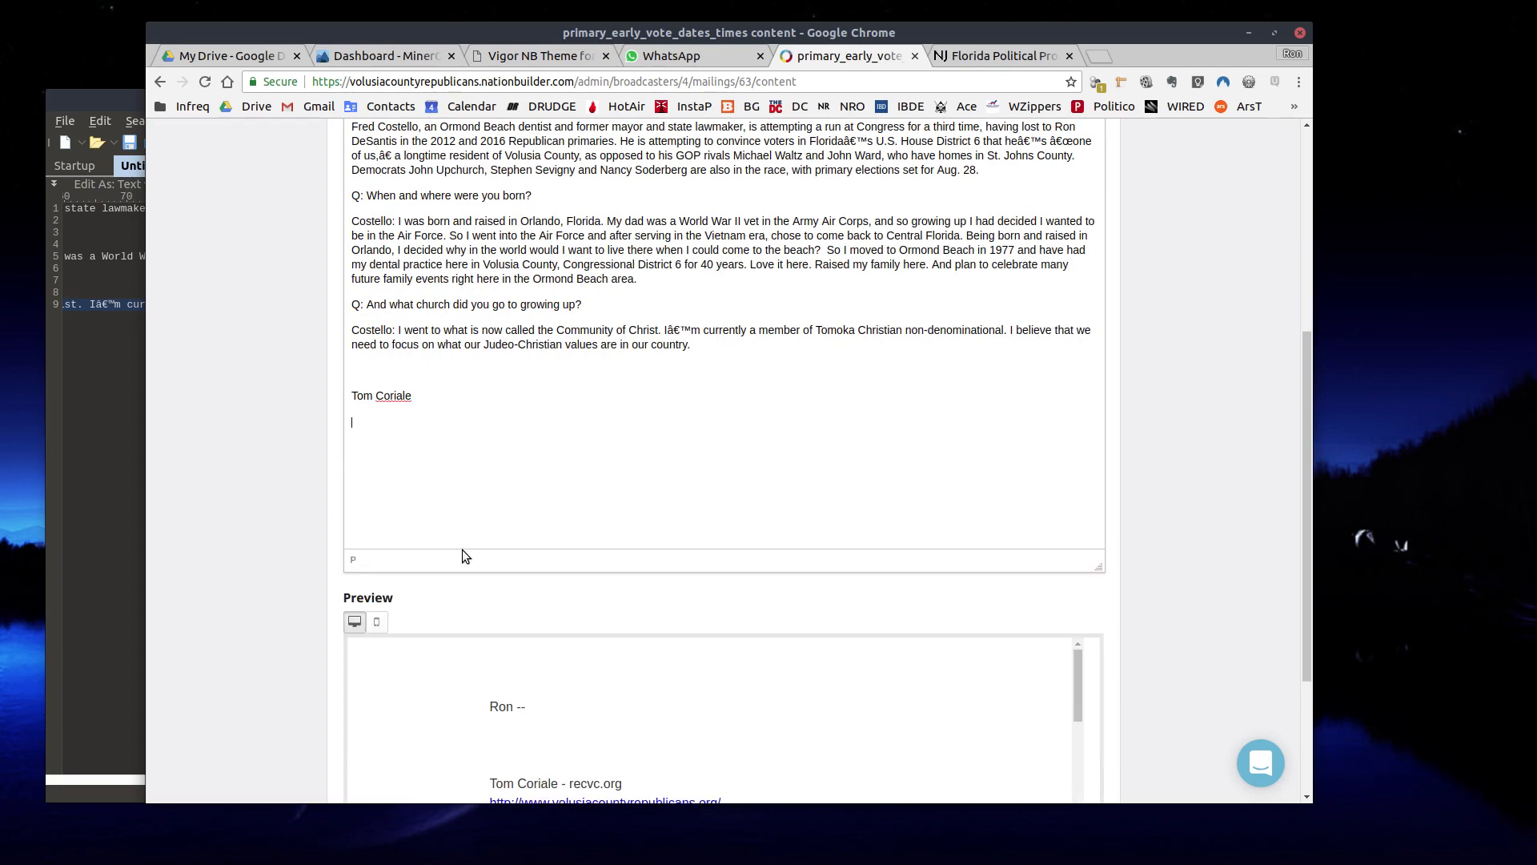
{"action": "scroll", "coordinate": [259, 445], "scroll_direction": "up", "scroll_amount": 5}
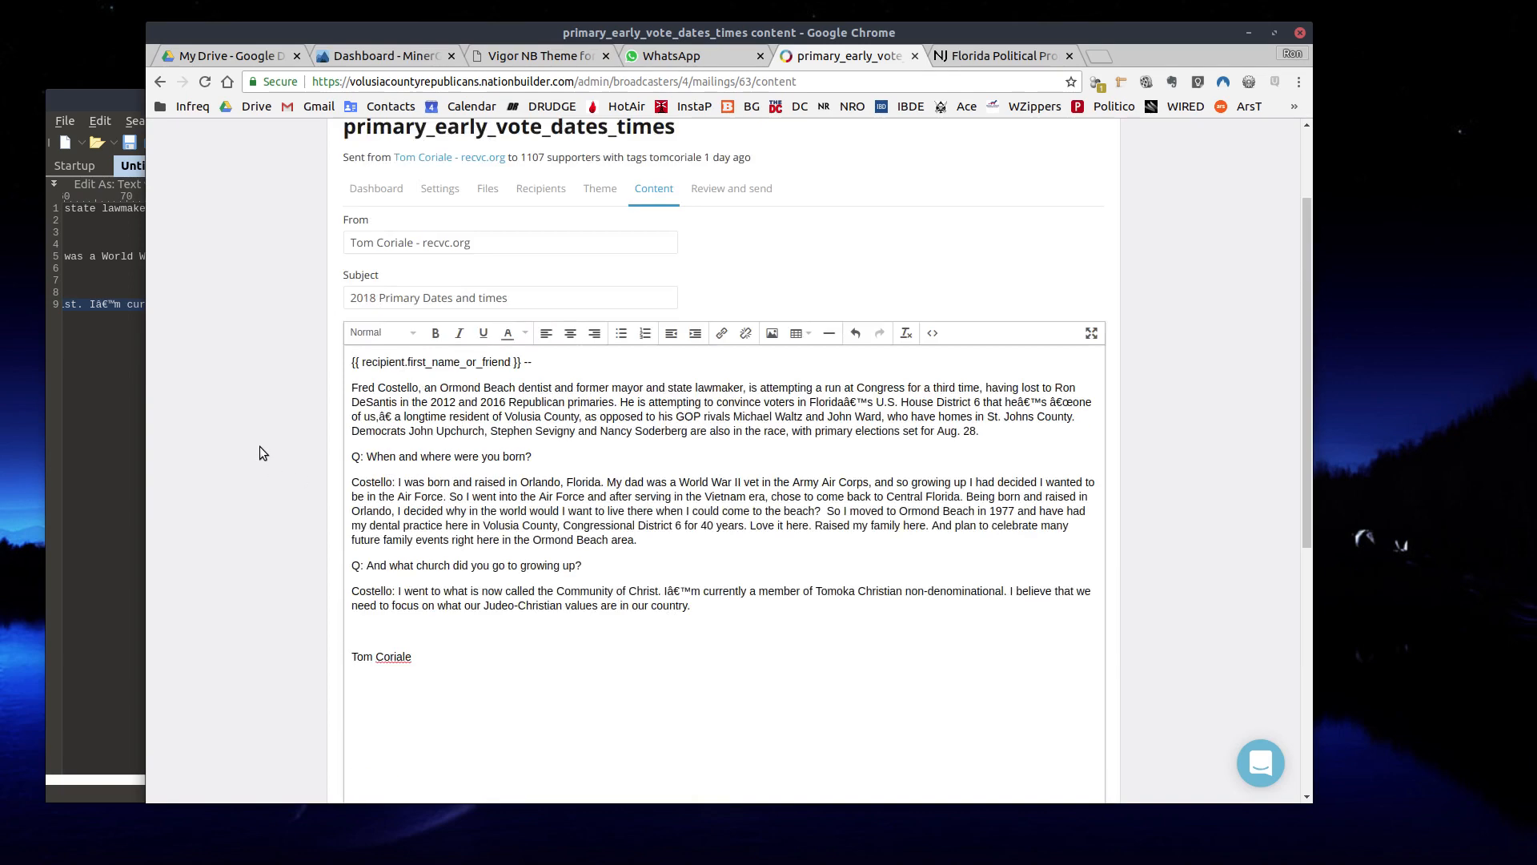